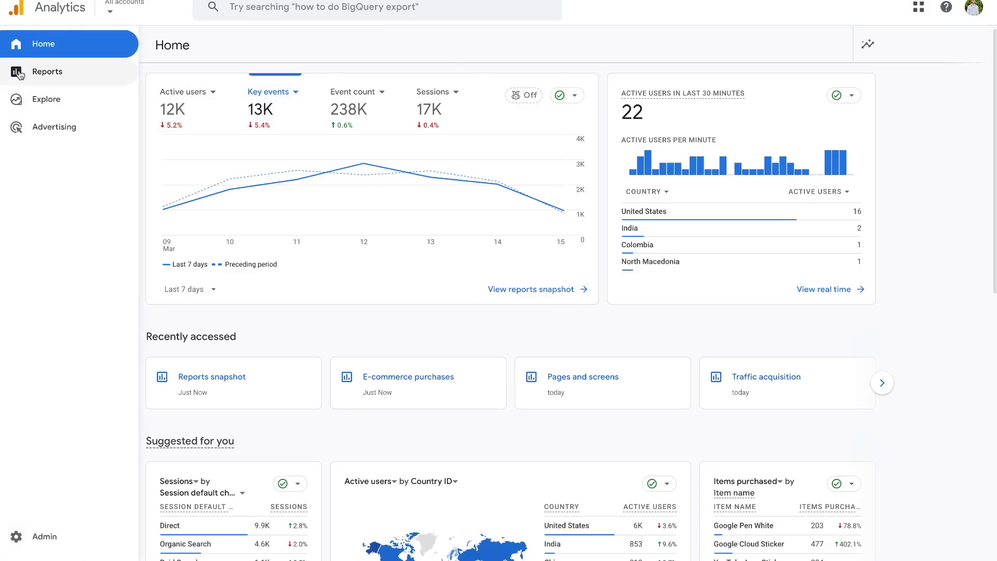
left_click(18, 73)
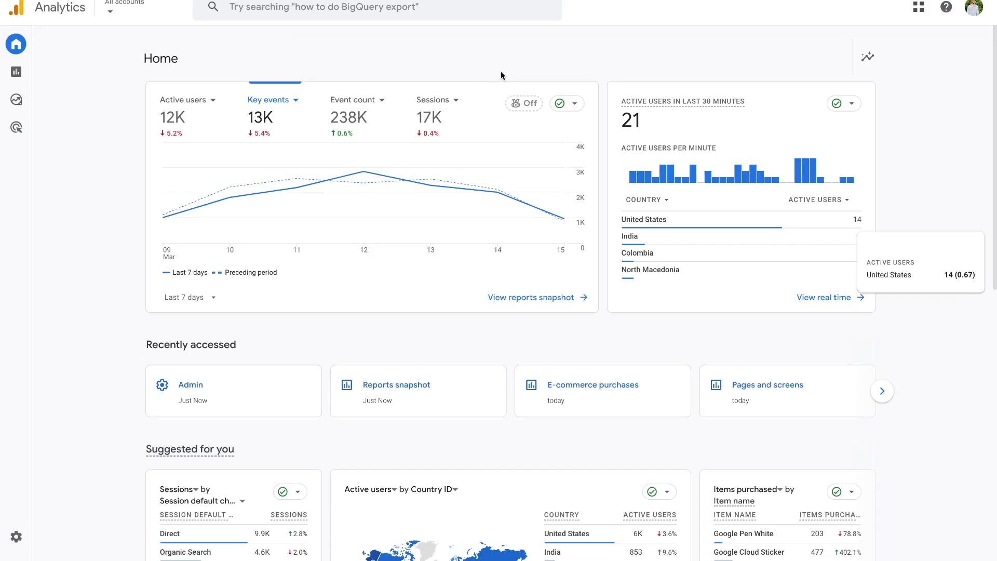
Go to the admin settings and start creating a new Analytics account.
mouse_move(45, 493)
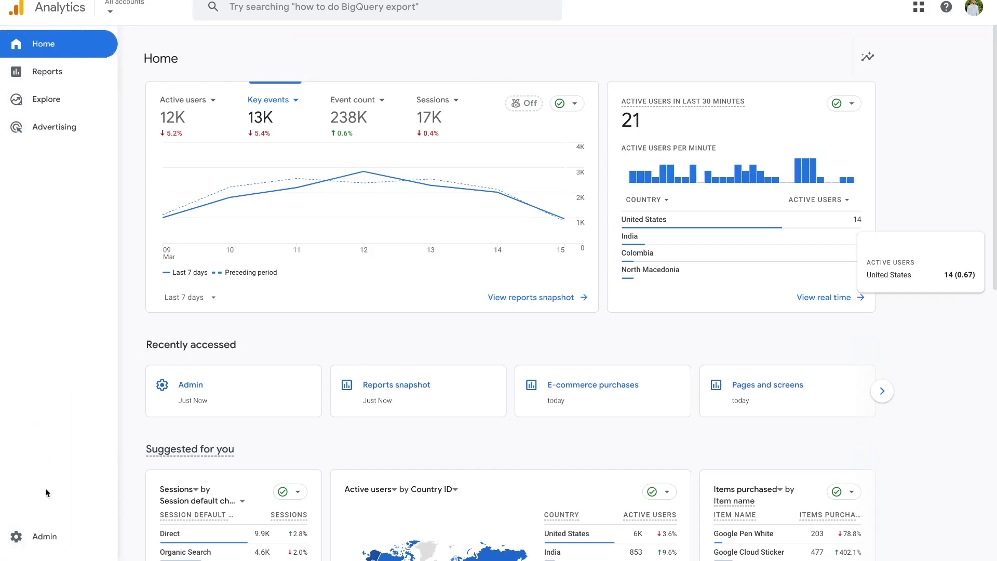
left_click(41, 545)
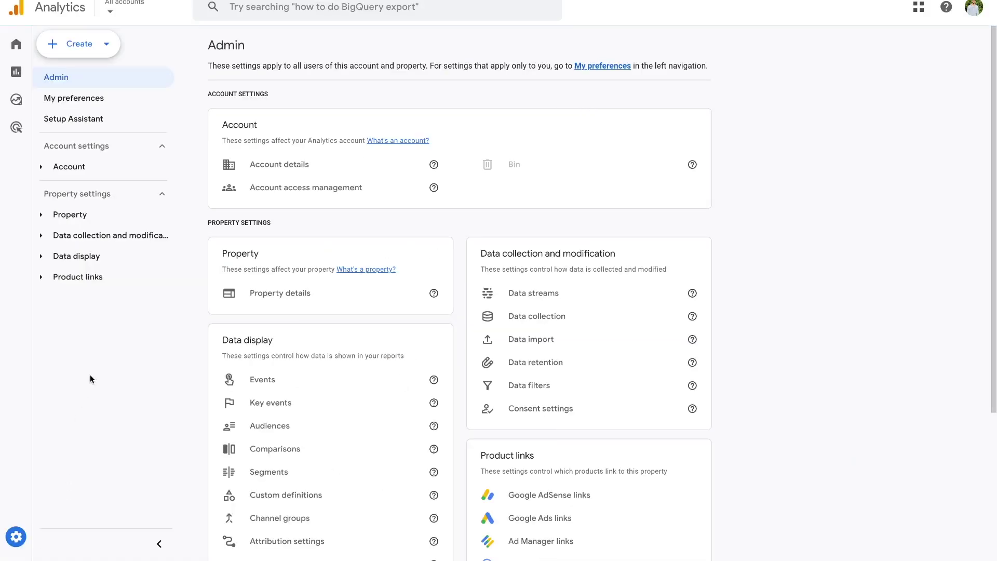
left_click(103, 47)
left_click(90, 78)
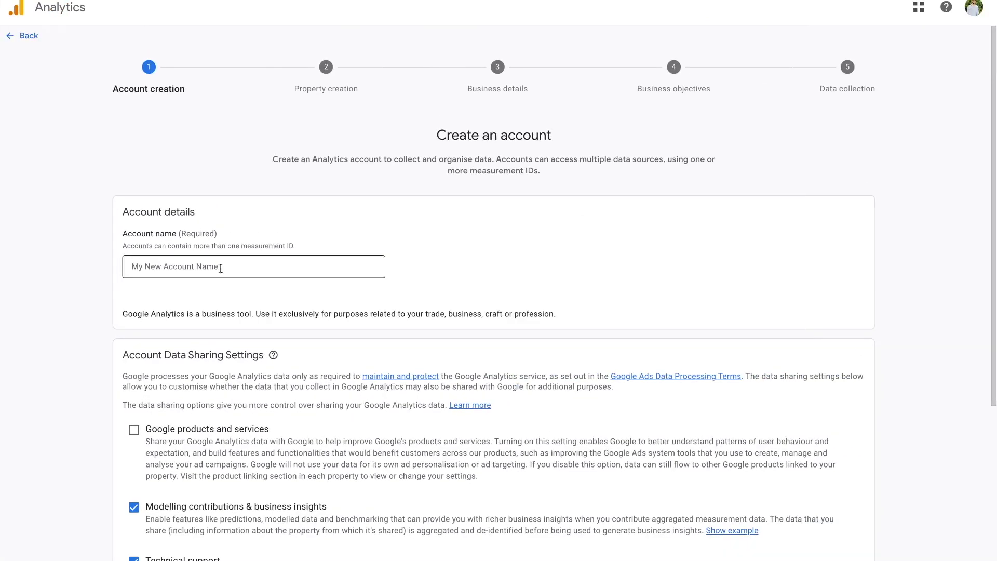
Name the account Mehta Media Demo and continue to property creation with the default data sharing settings.
left_click(220, 268)
type("Mehta")
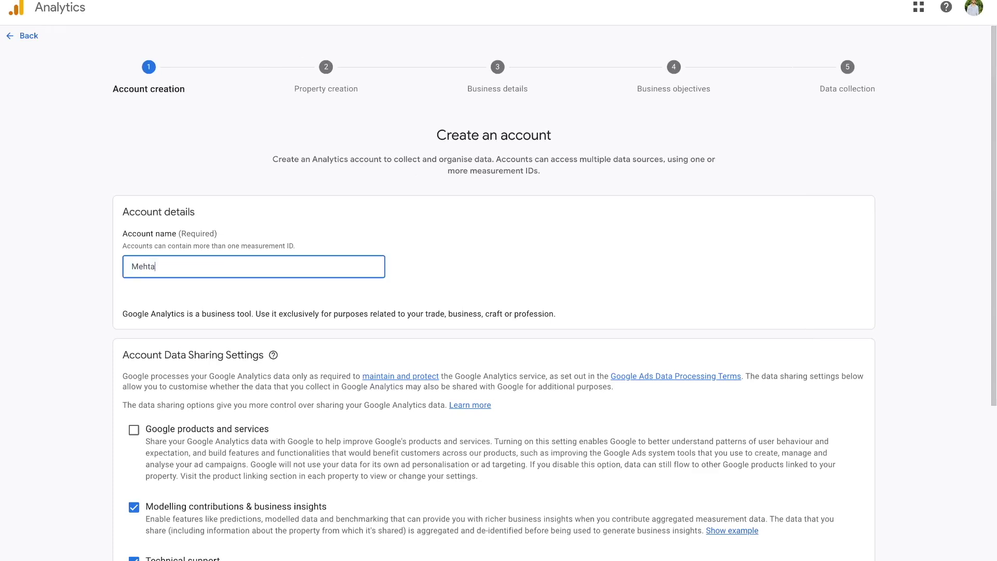
type(" Media Demo")
scroll(228, 456, "down", 4)
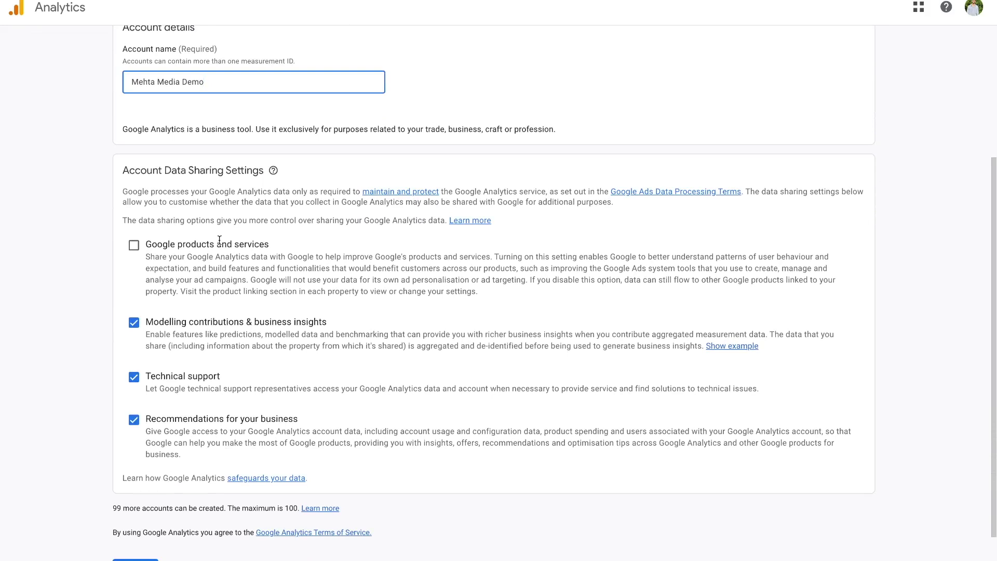
scroll(219, 240, "down", 1)
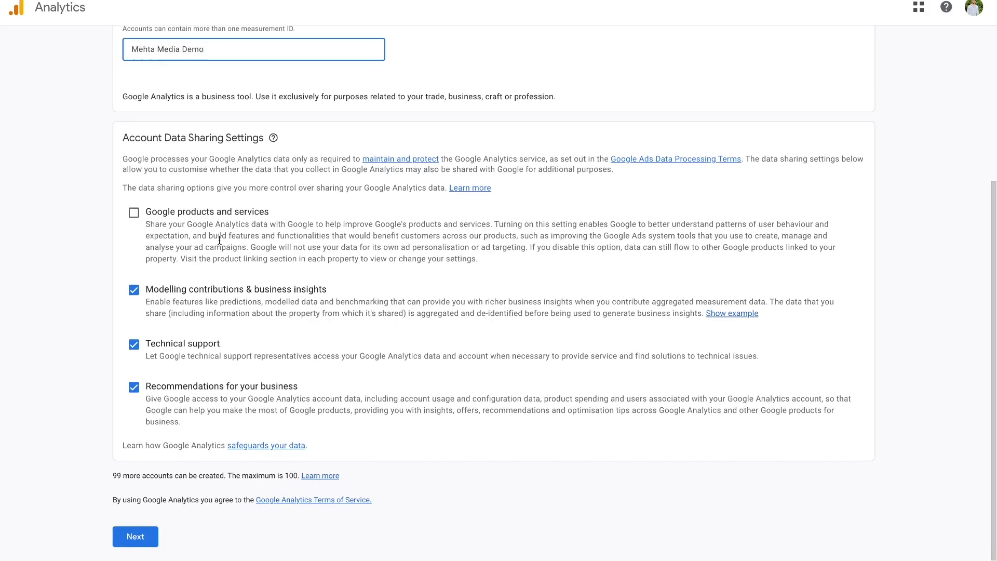
left_click(147, 538)
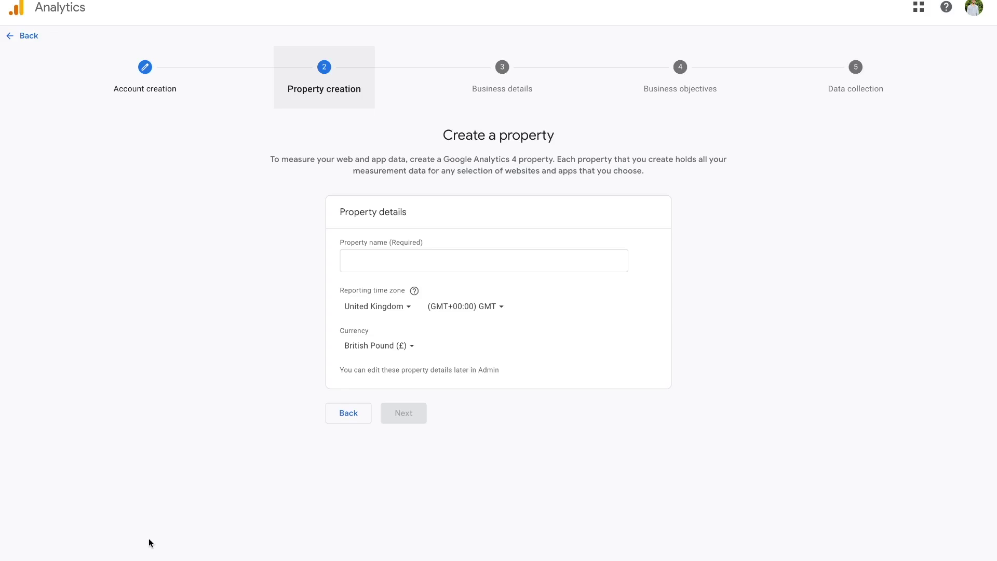
Name the property Mehta Media Website and set the country of its reporting time zone to Canada.
left_click(379, 261)
type("Mehta Media Website")
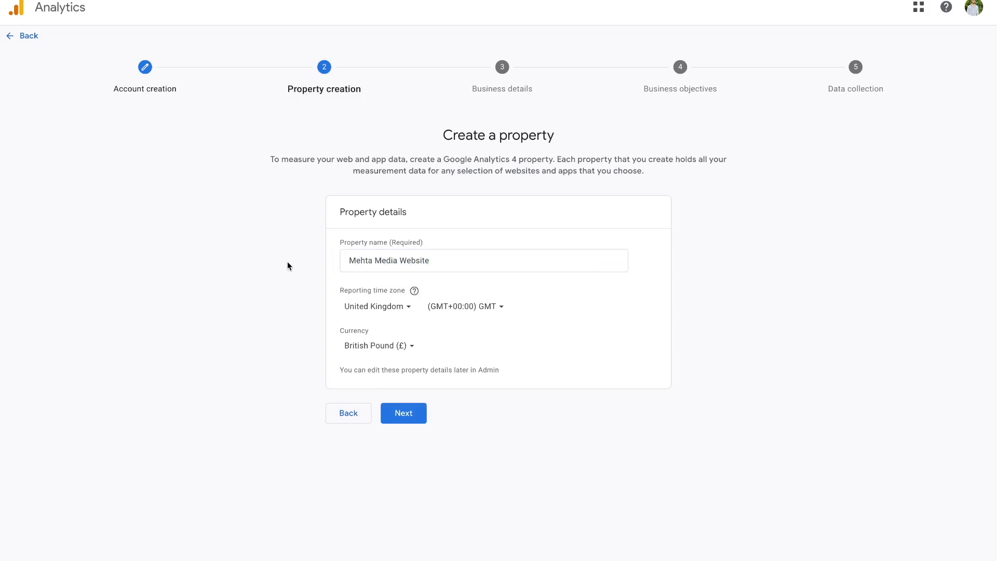
left_click(355, 309)
type("can")
left_click(406, 386)
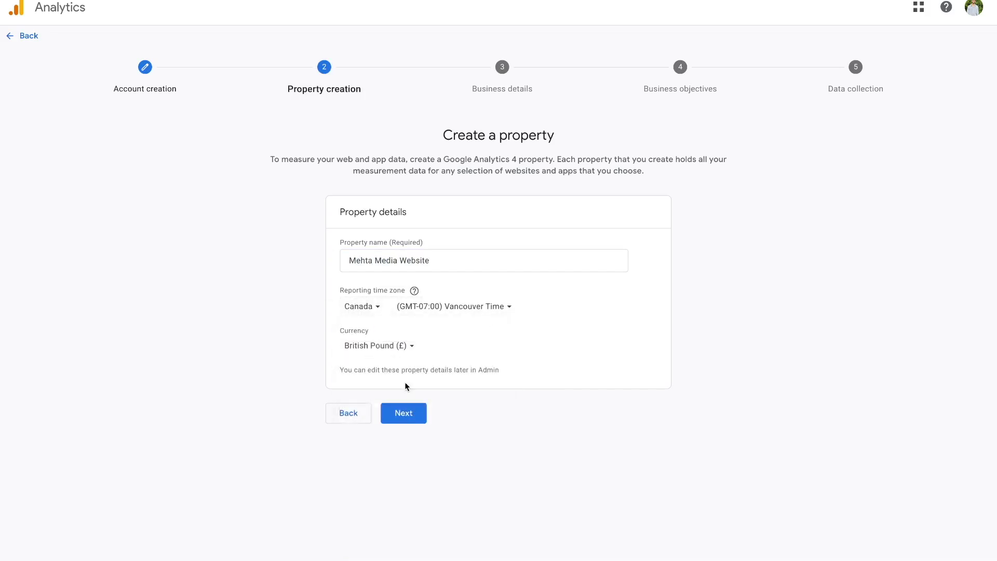
Set the property's currency to Canadian Dollar ($) and continue to the business details.
left_click(387, 353)
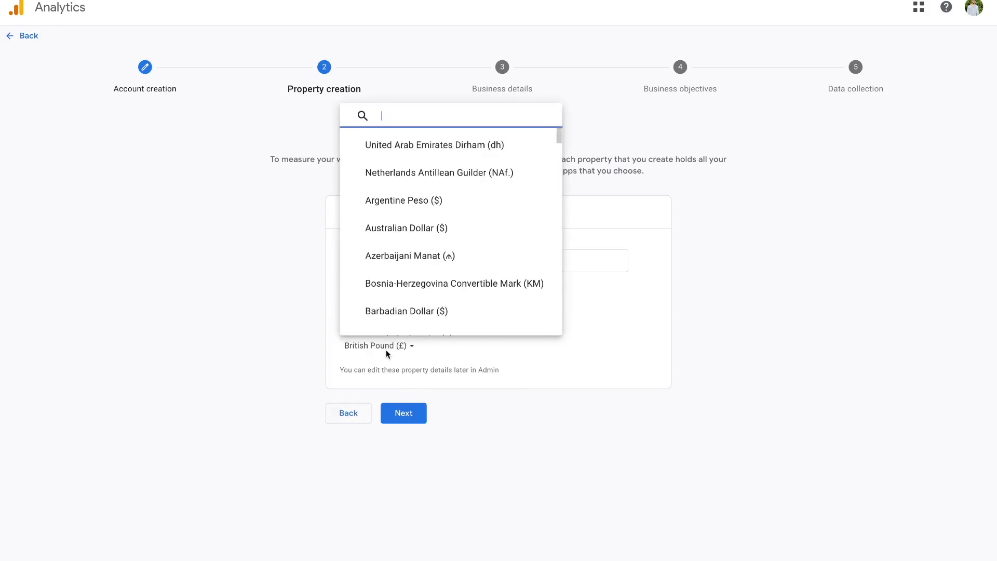
type("can")
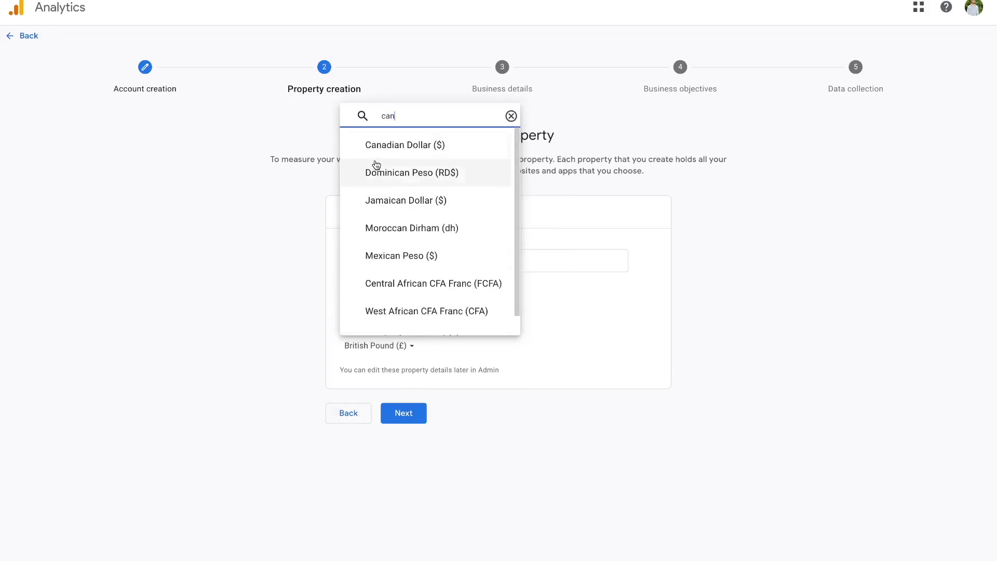
left_click(384, 145)
left_click(398, 419)
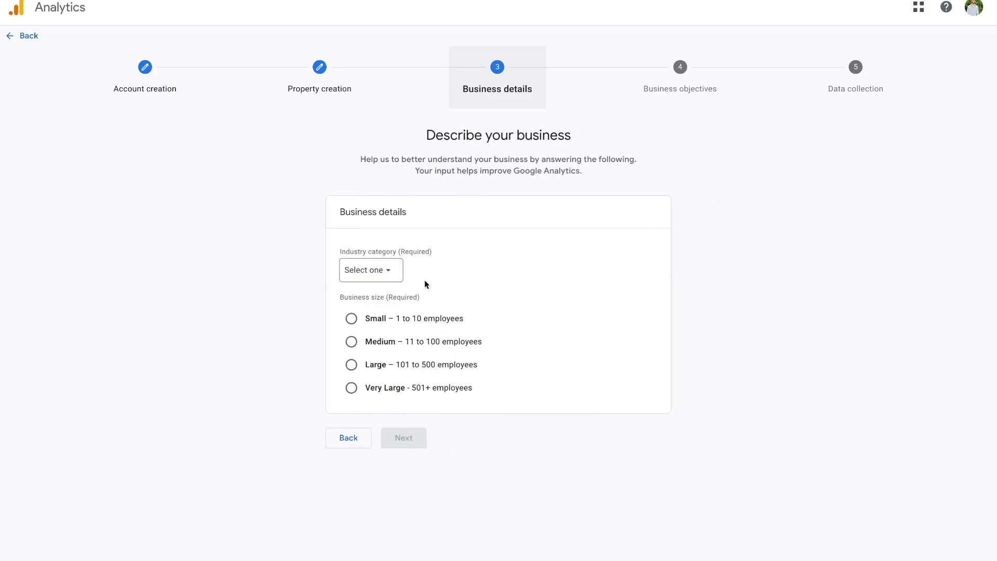
Describe the business as Computers & Electronics with the size Small – 1 to 10 employees, and continue to the business objectives.
left_click(389, 271)
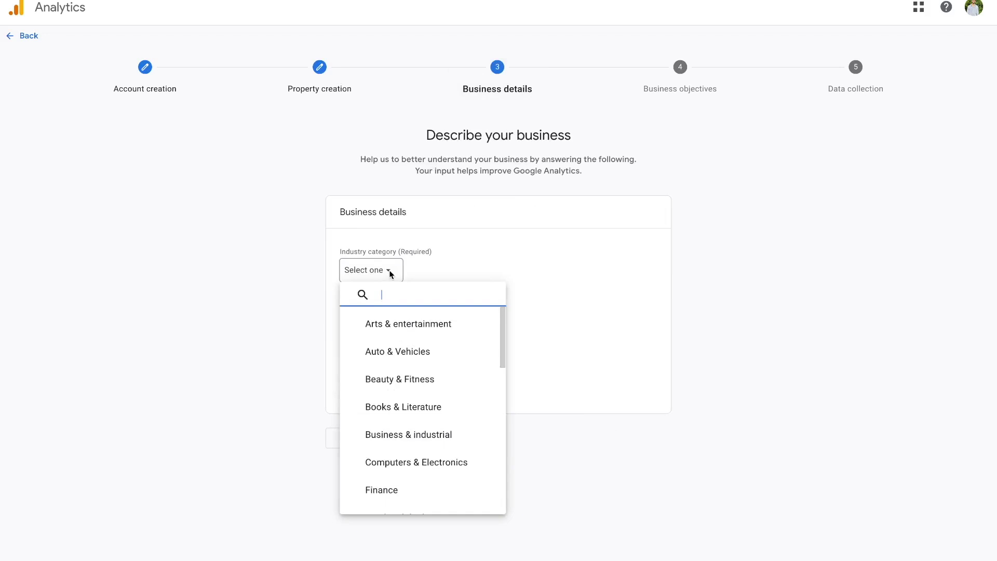
left_click(413, 465)
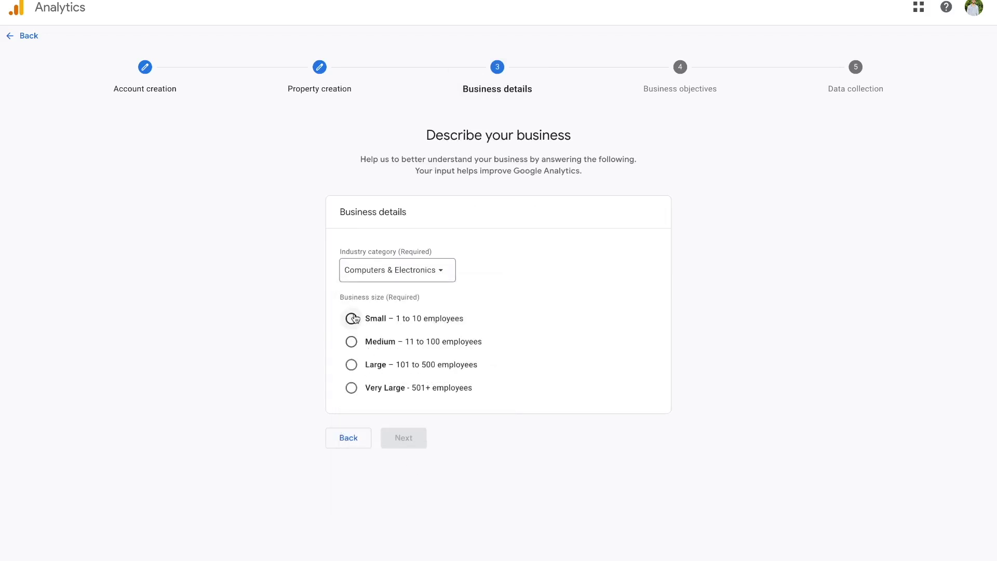
left_click(352, 319)
left_click(402, 440)
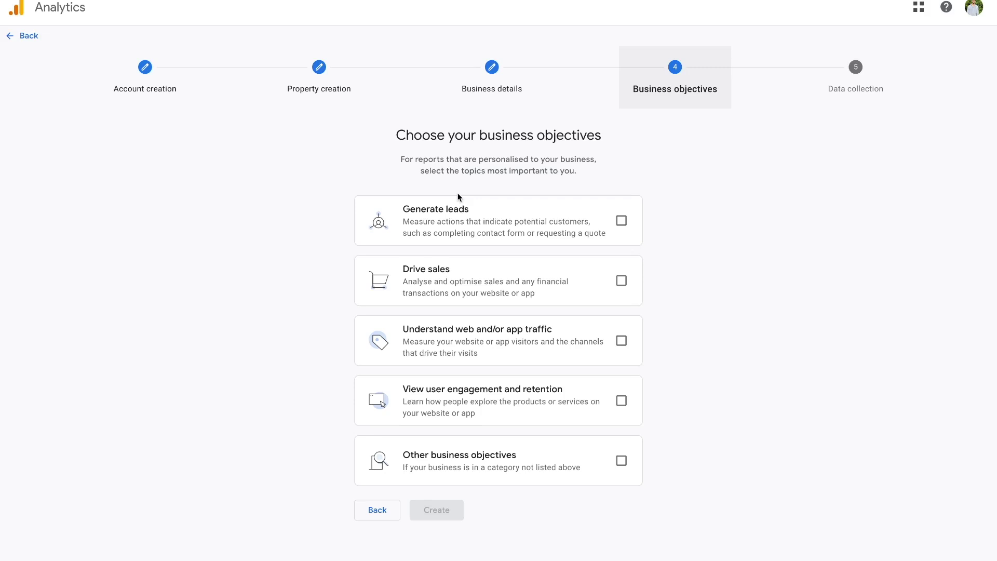
Choose the business objectives Generate leads, Drive sales, Understand web and/or app traffic, and View user engagement and retention.
left_click(622, 222)
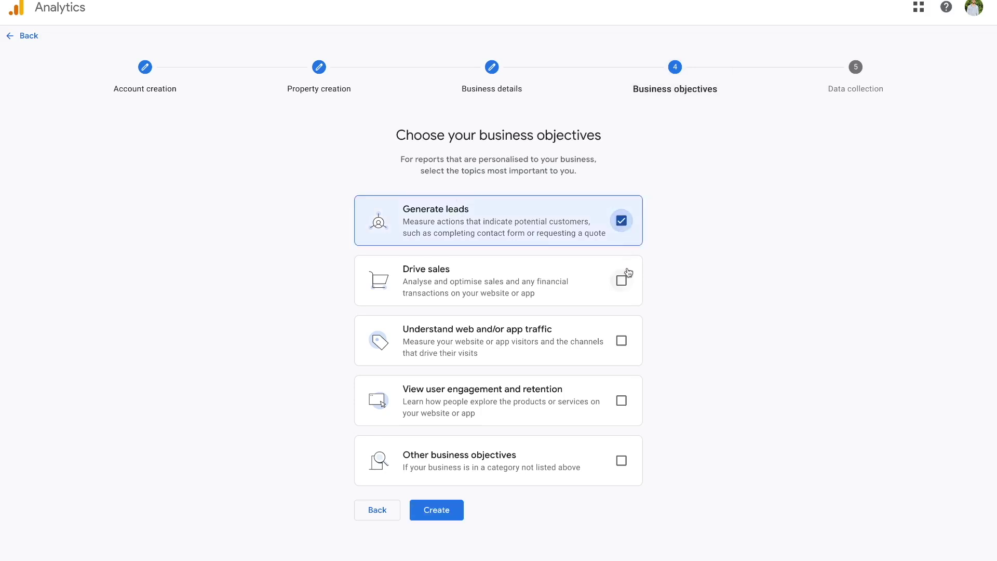
left_click(623, 282)
left_click(622, 341)
left_click(622, 401)
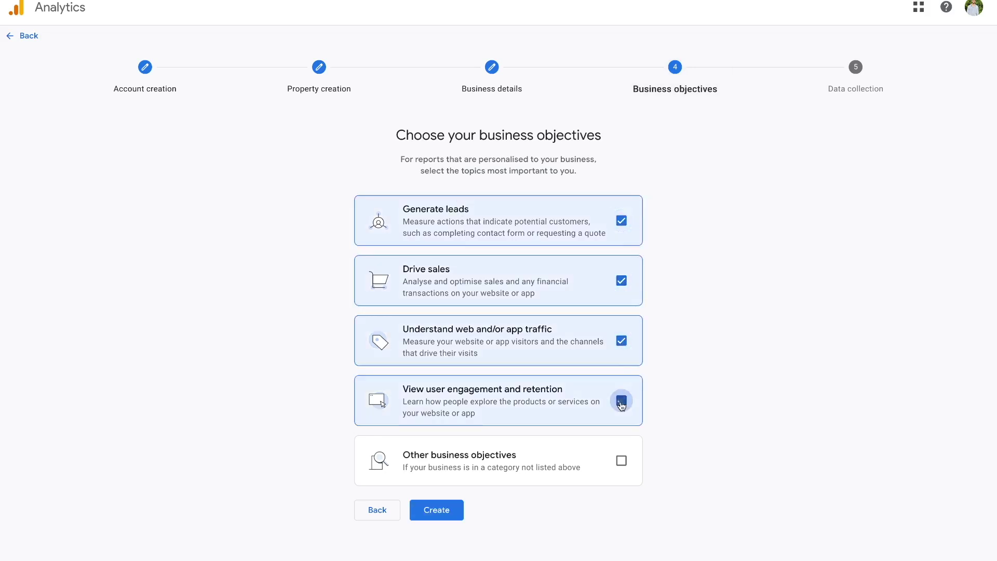
Create the property, accepting the Data Processing Terms and the Google Analytics Terms of Service for the United Kingdom.
left_click(416, 513)
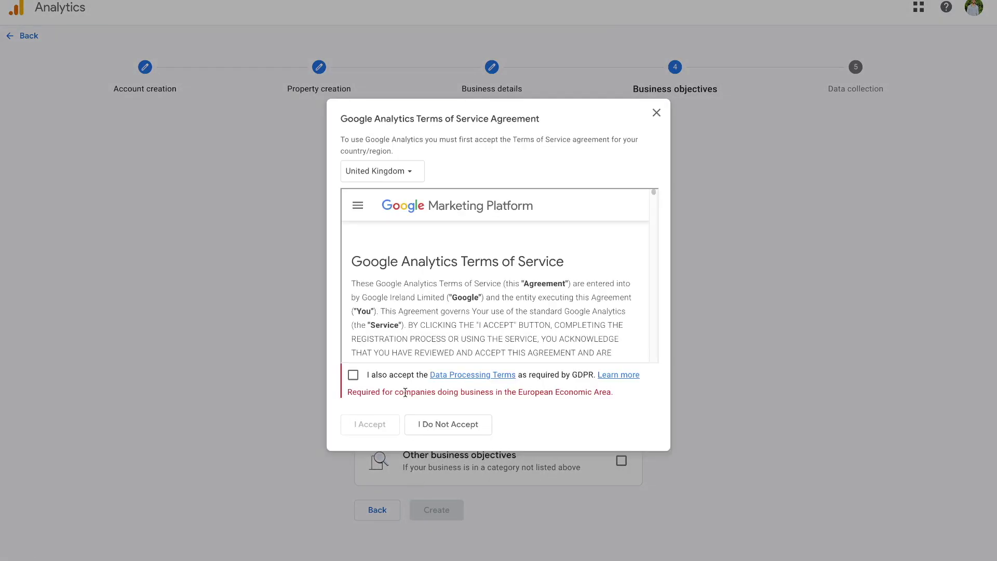
left_click(363, 379)
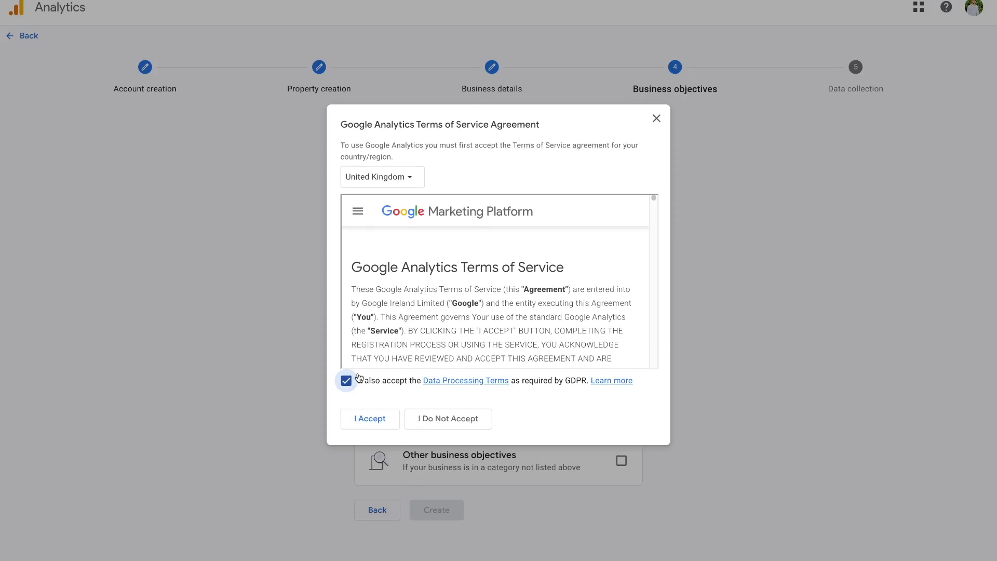
left_click(367, 414)
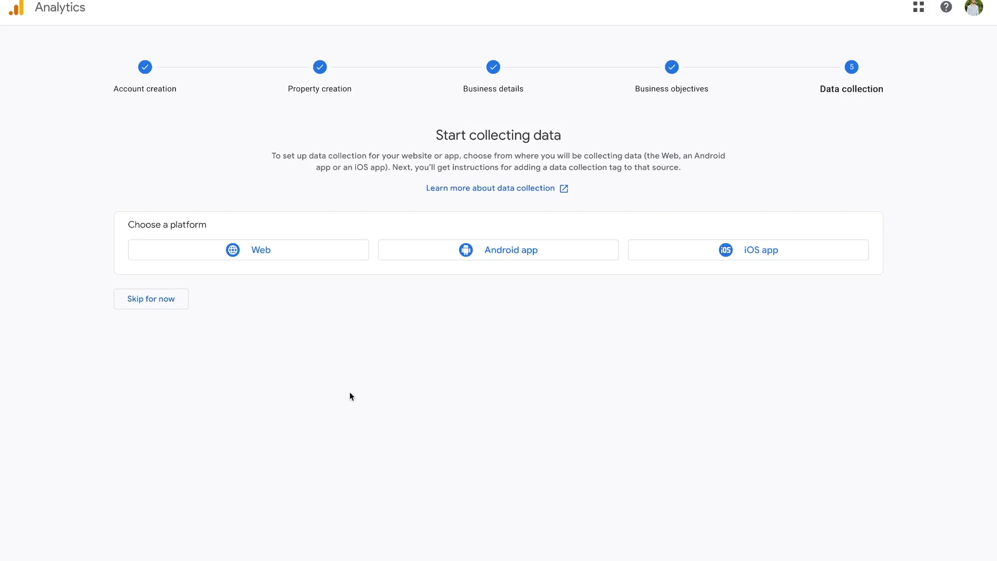
left_click(264, 254)
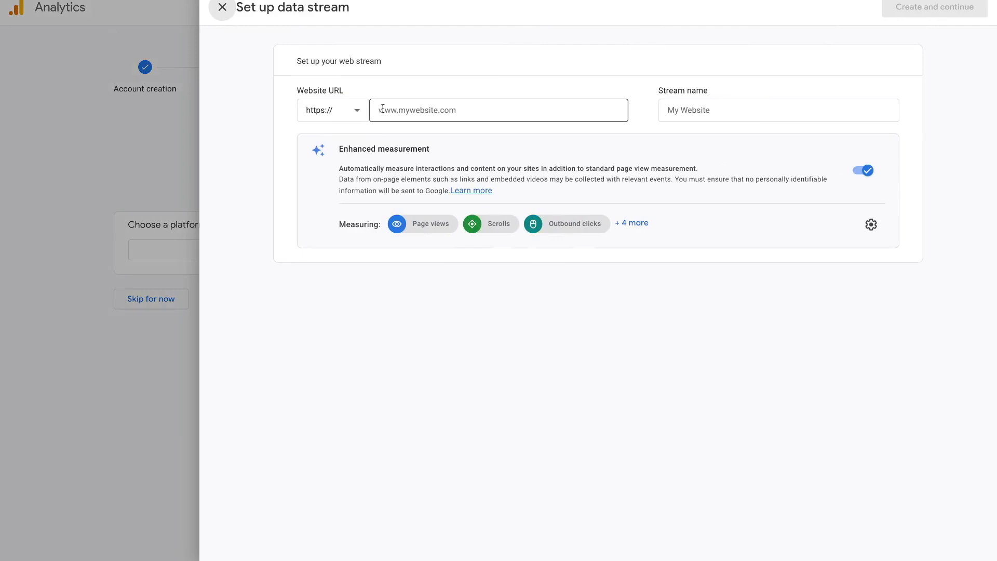
left_click(382, 108)
type("mehtame")
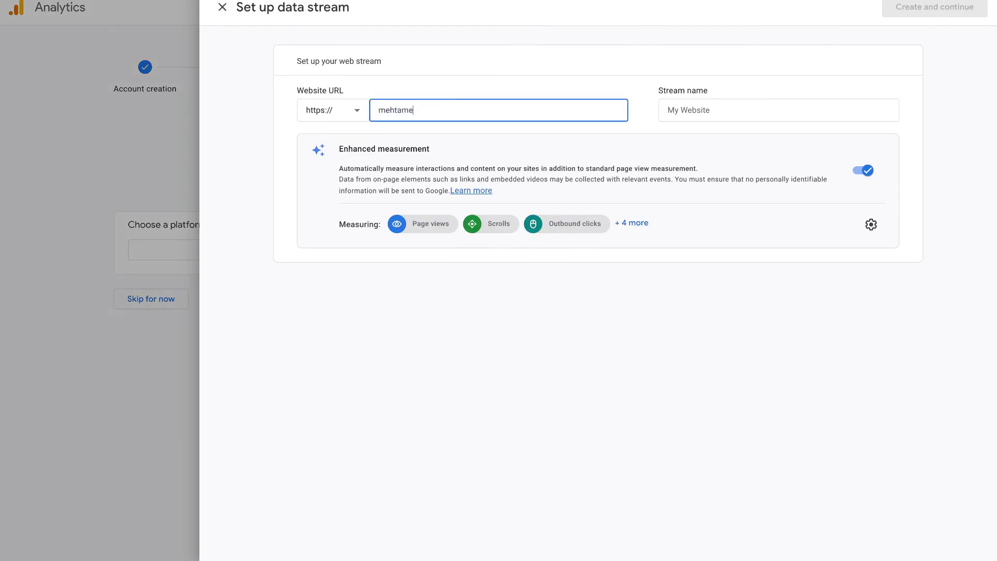
type("dia.io")
left_click(684, 109)
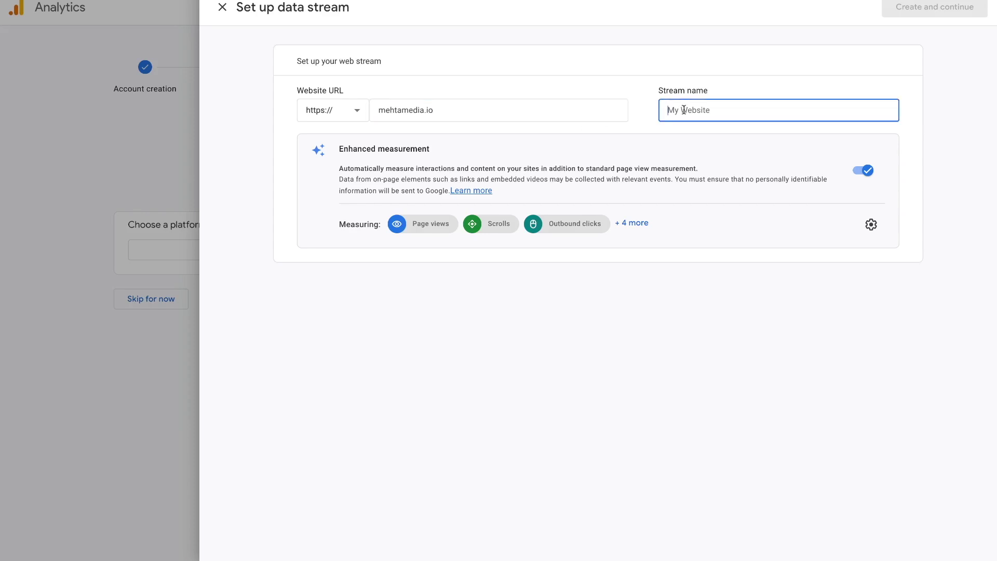
type("My personal website")
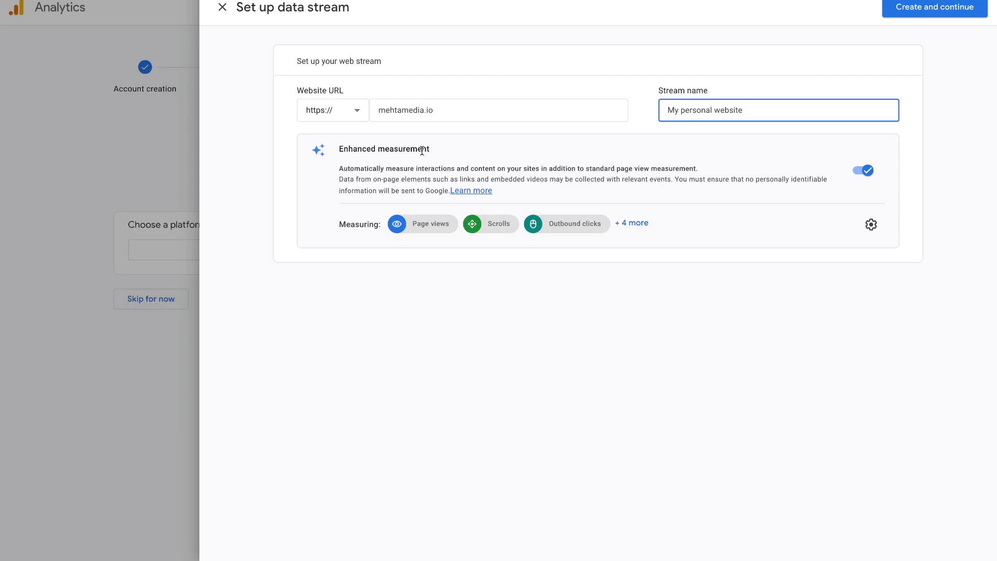
Switch the stream's Site search measurement off and on again, and save the enhanced measurement settings.
left_click(870, 225)
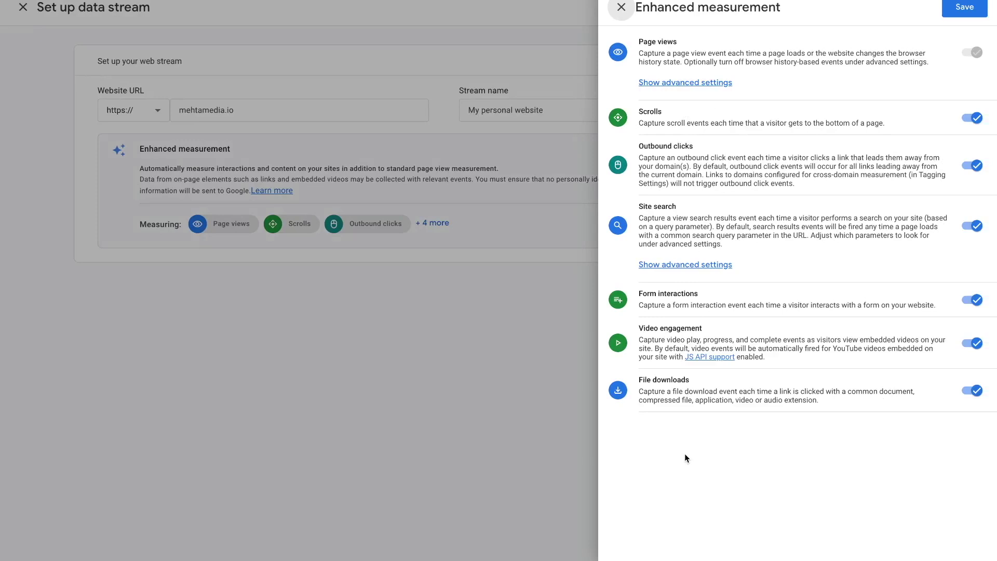
left_click(975, 227)
left_click(976, 229)
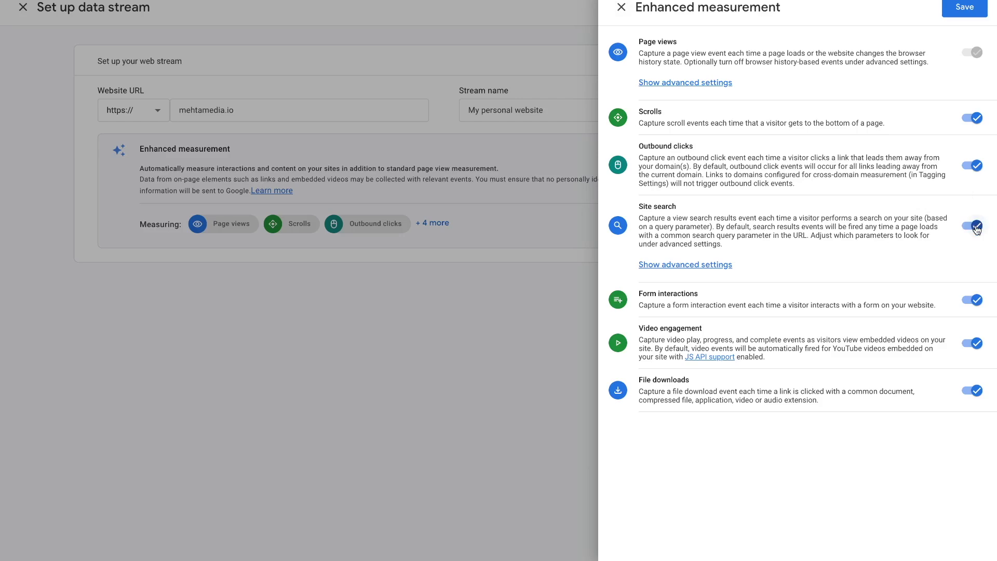
left_click(955, 11)
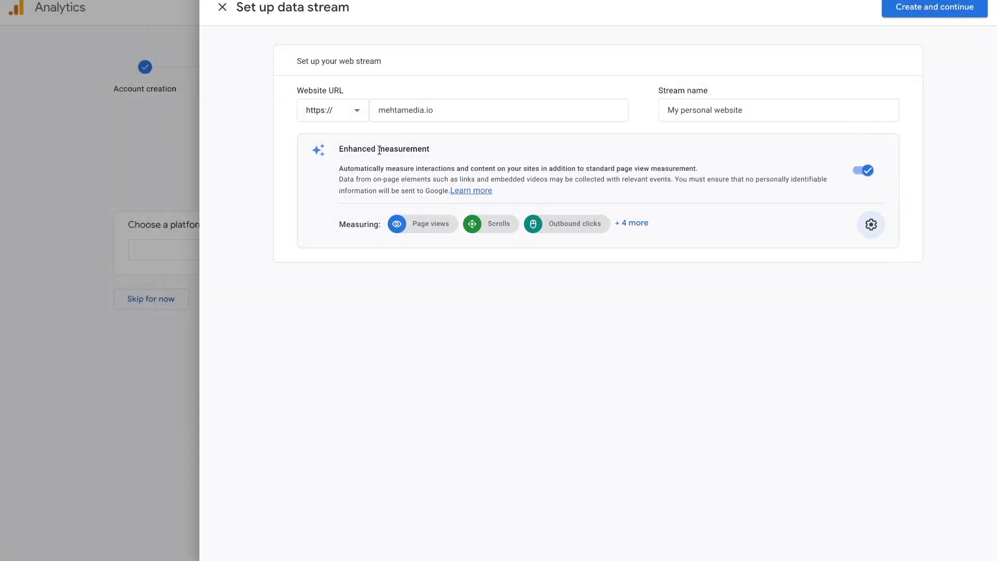
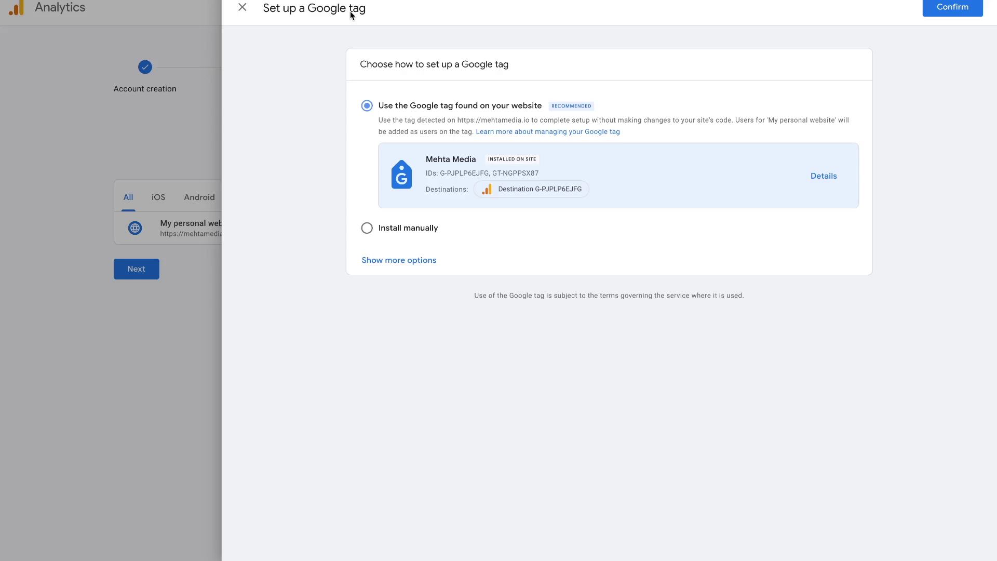
Compare the Google tag setup options for manual installation, installation with Wordpress, and using a different Google tag.
left_click(366, 229)
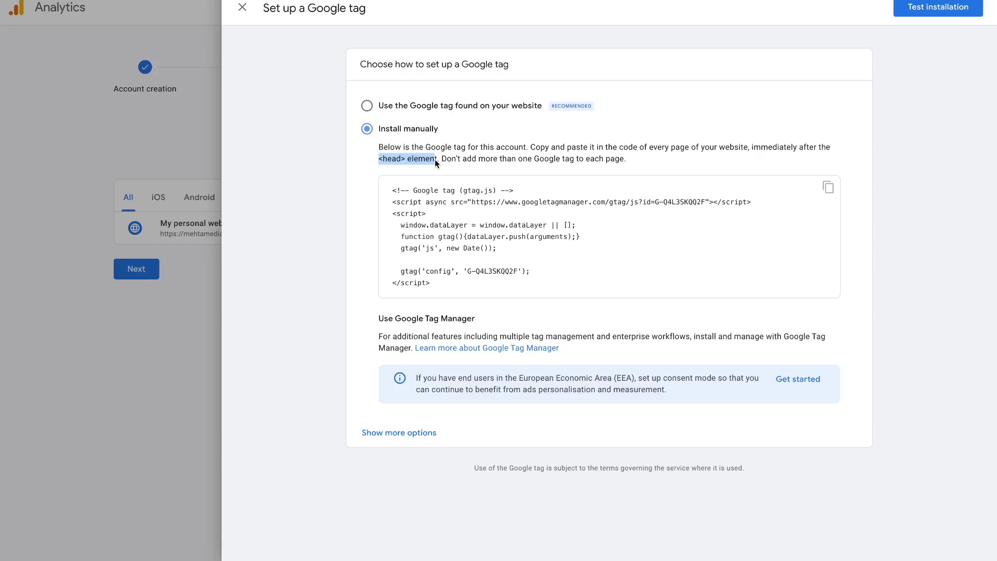
left_click(423, 440)
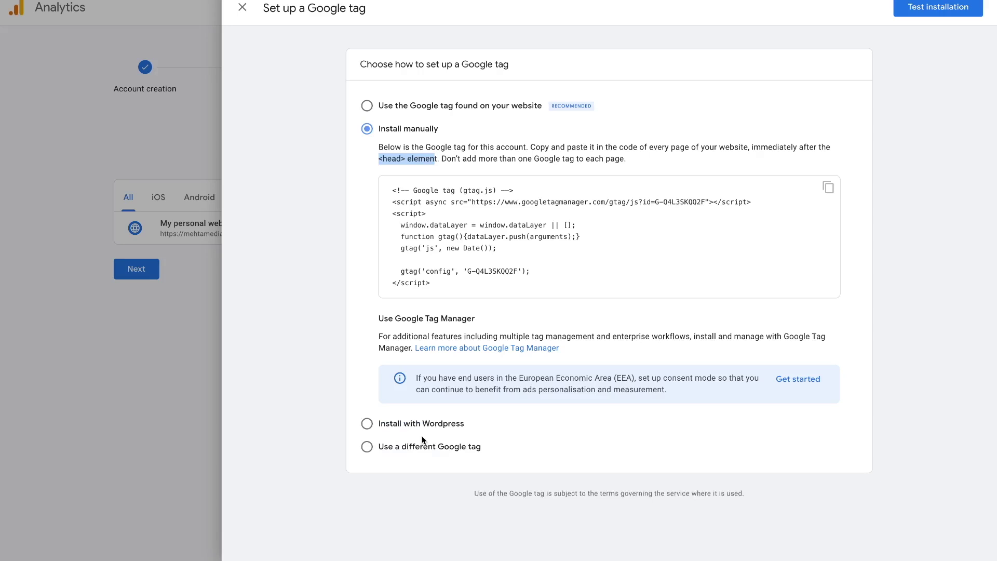
left_click(367, 423)
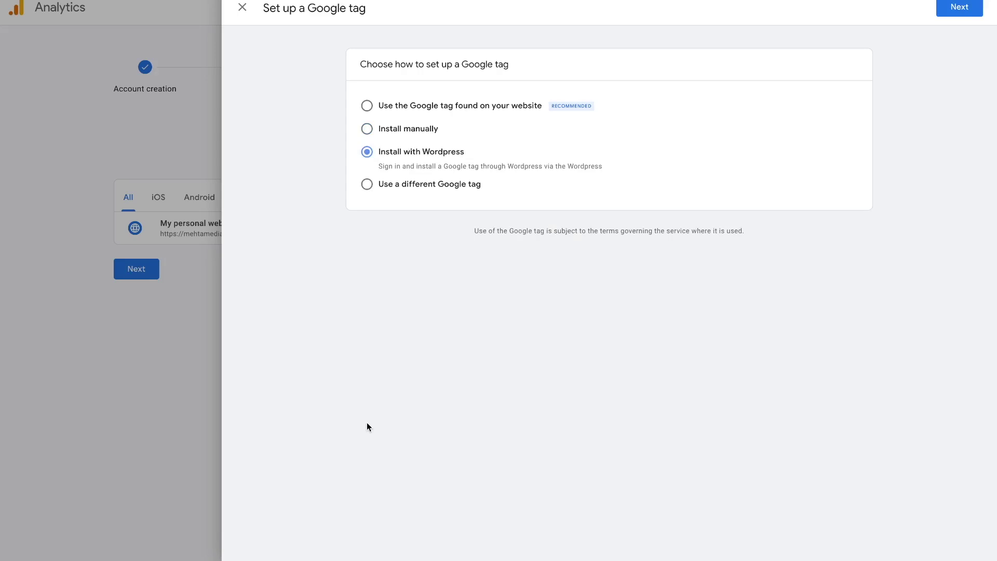
left_click(367, 184)
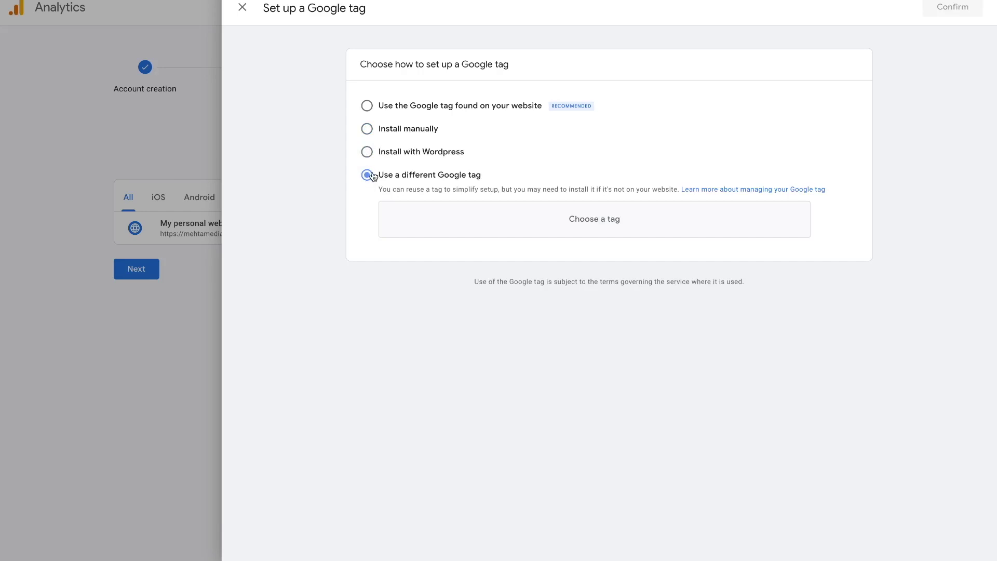
Choose manual installation of the Google tag and copy its gtag.js code snippet.
left_click(369, 131)
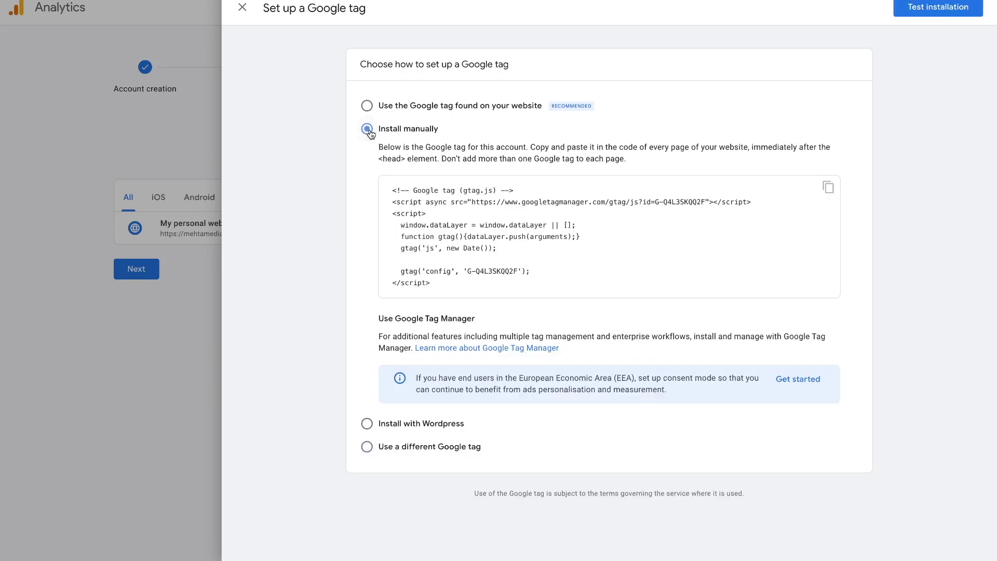
left_click(828, 189)
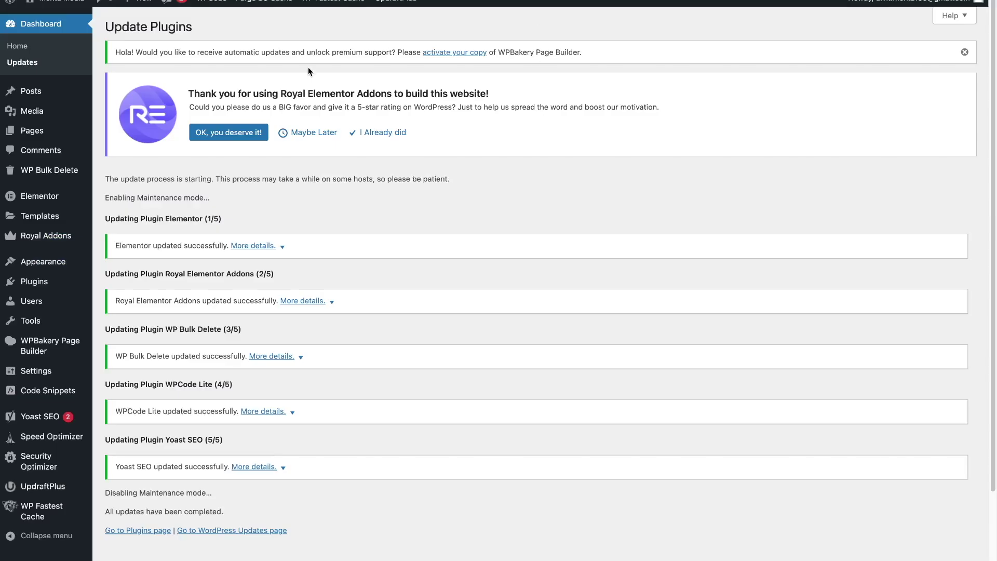
Paste the copied Google tag (gtag.js) snippet below the existing scripts in the WordPress site's global header and save the changes.
mouse_move(52, 393)
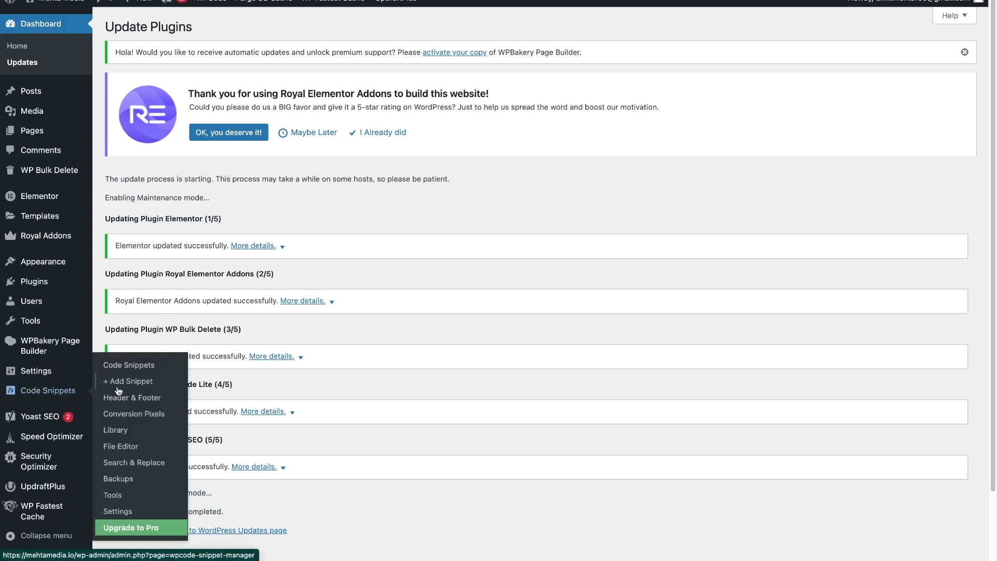
left_click(133, 398)
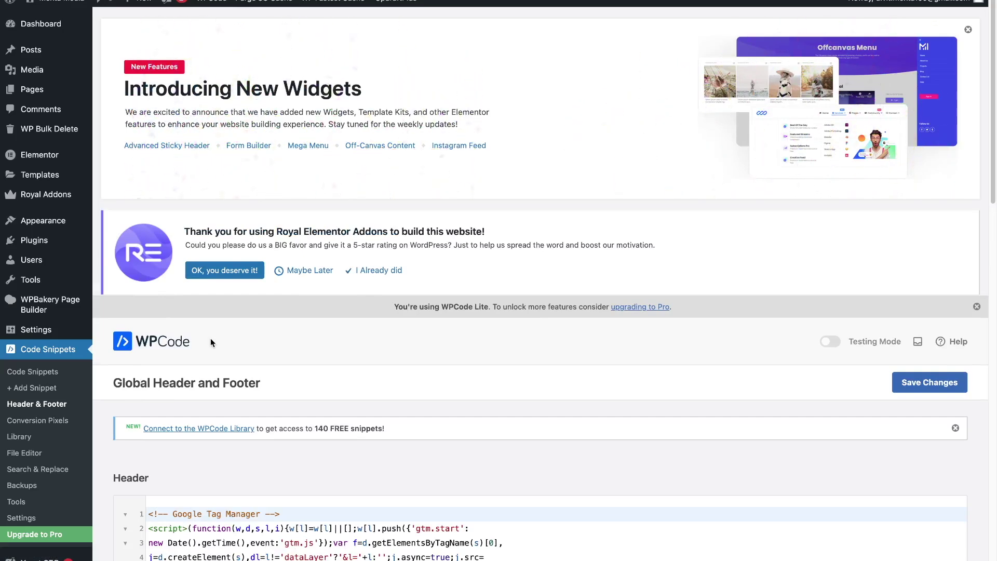
scroll(211, 342, "down", 9)
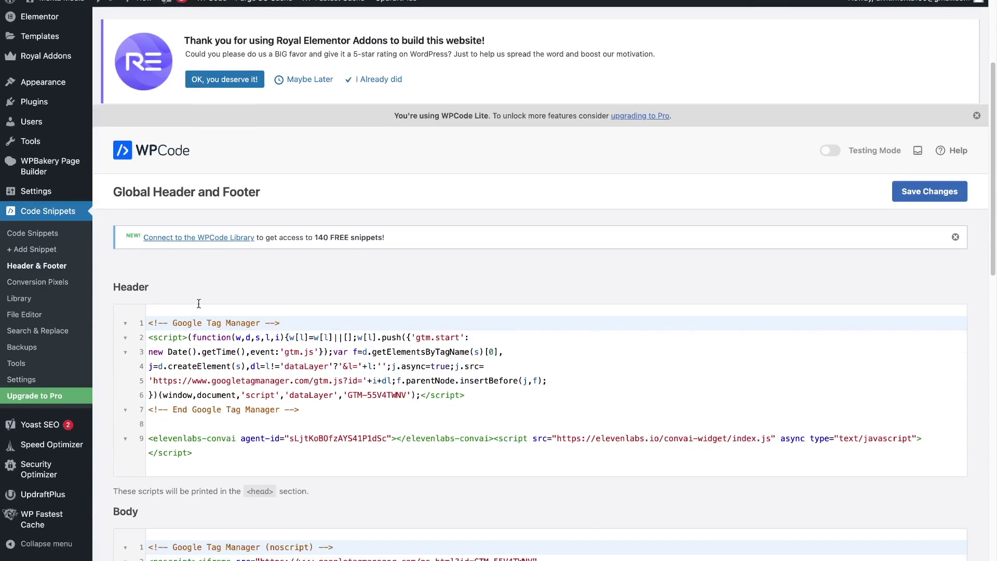
scroll(207, 449, "up", 5)
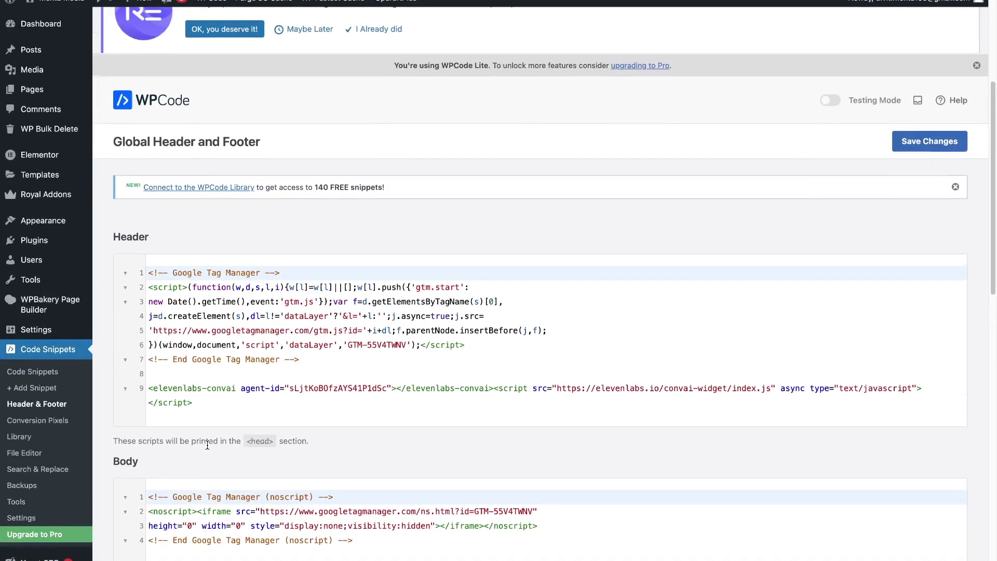
left_click(219, 404)
key("Return")
key("Return")
key("super+v")
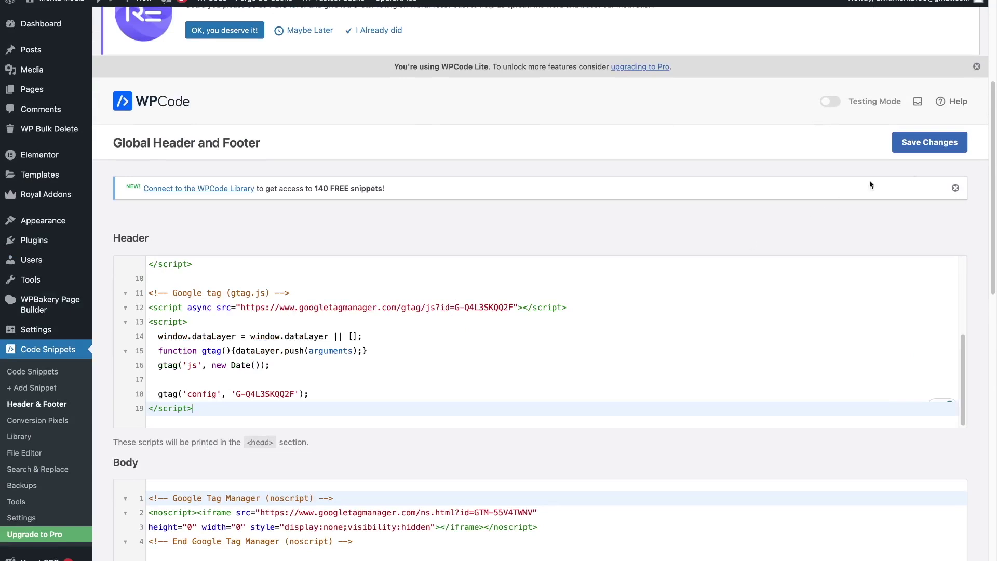
left_click(919, 156)
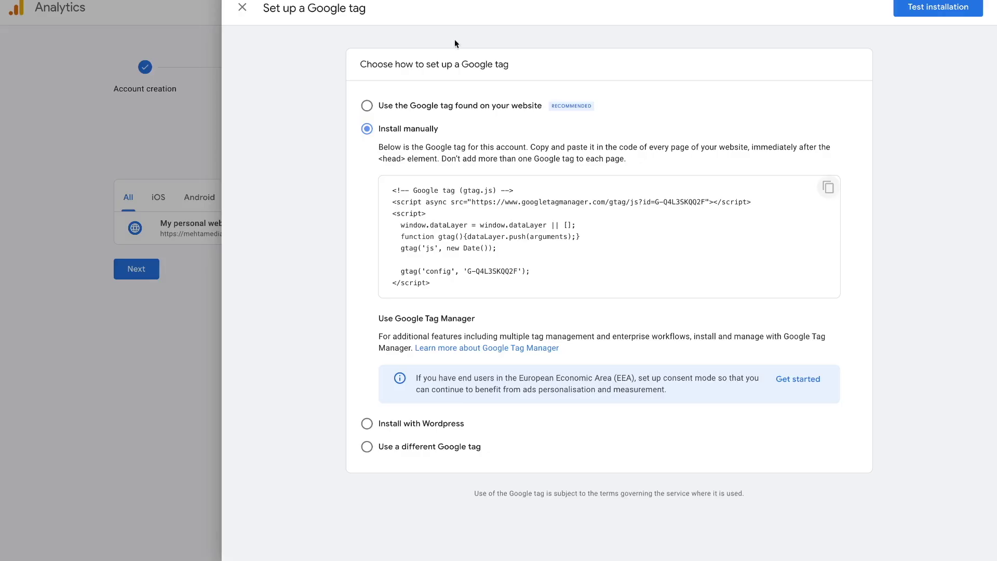
Test the manual Google tag installation, close the tag setup and review the web stream details for My personal website.
left_click(922, 10)
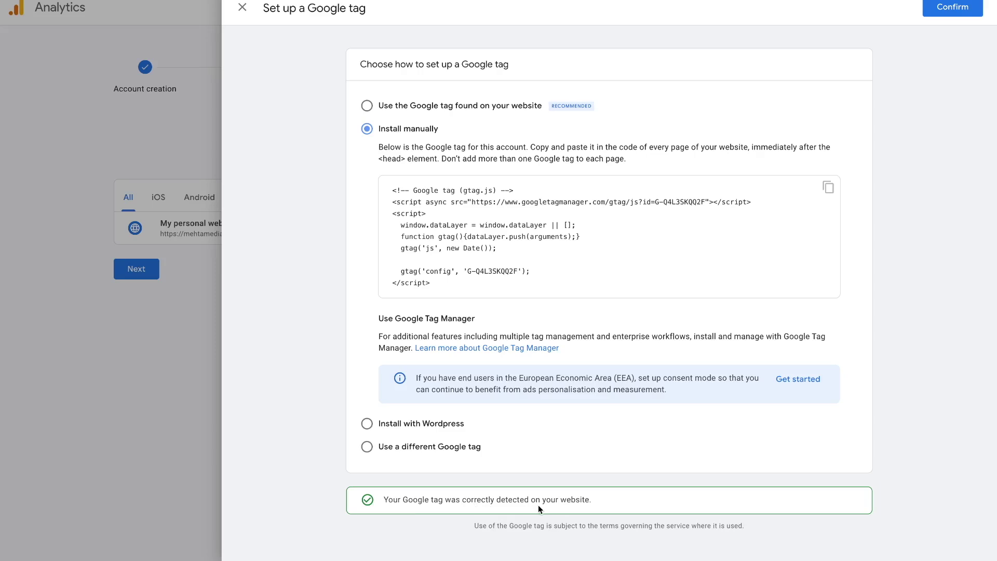
left_click(242, 8)
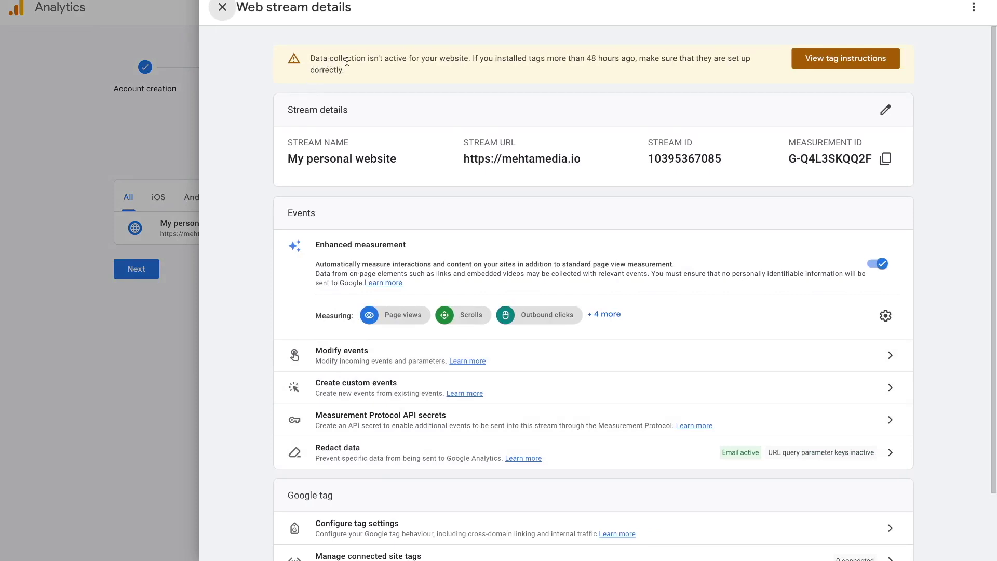
left_click_drag(368, 57, 461, 58)
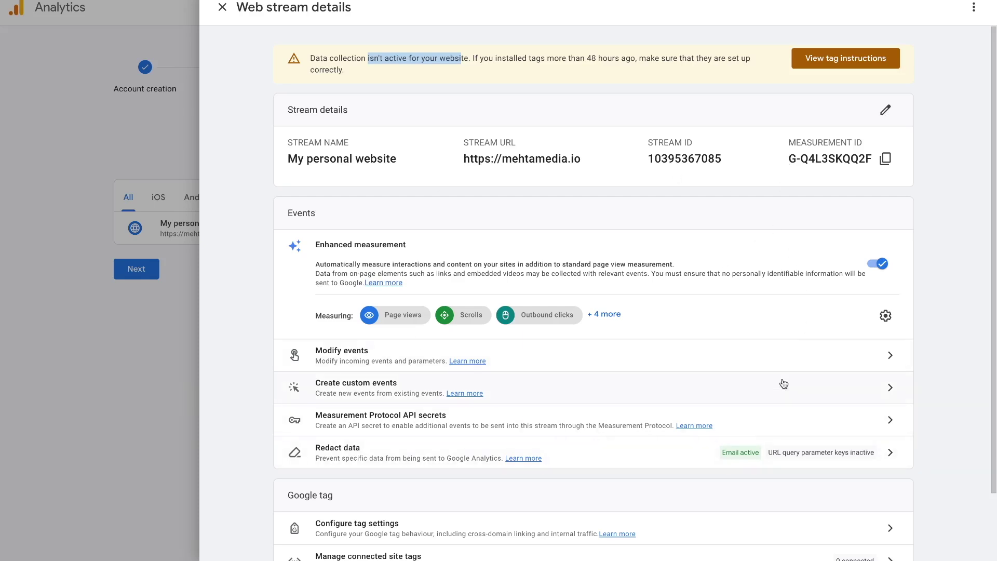
scroll(487, 422, "down", 2)
scroll(486, 420, "up", 2)
Close the web stream details, complete the data collection setup and continue to the new property's home page.
left_click(228, 12)
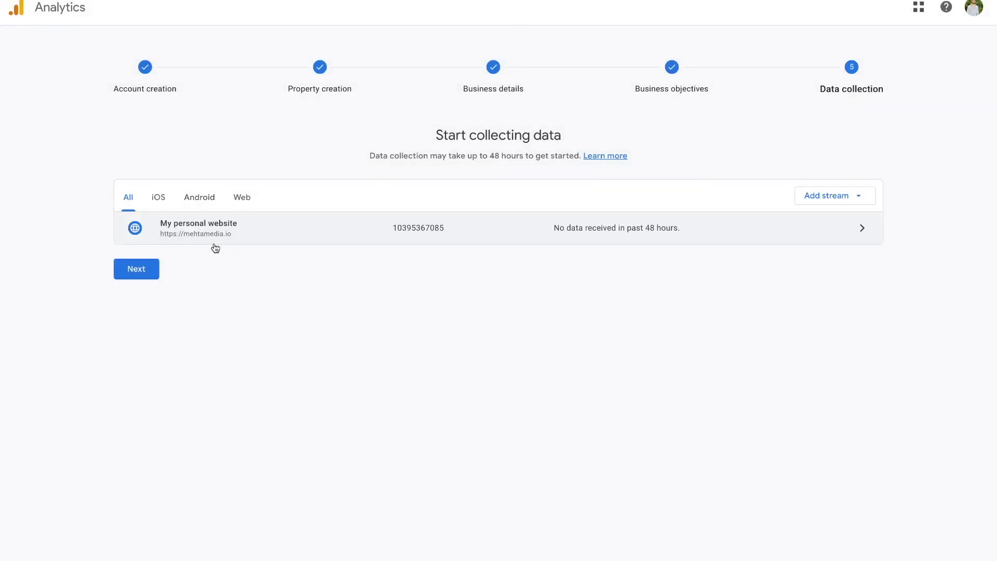
left_click(145, 273)
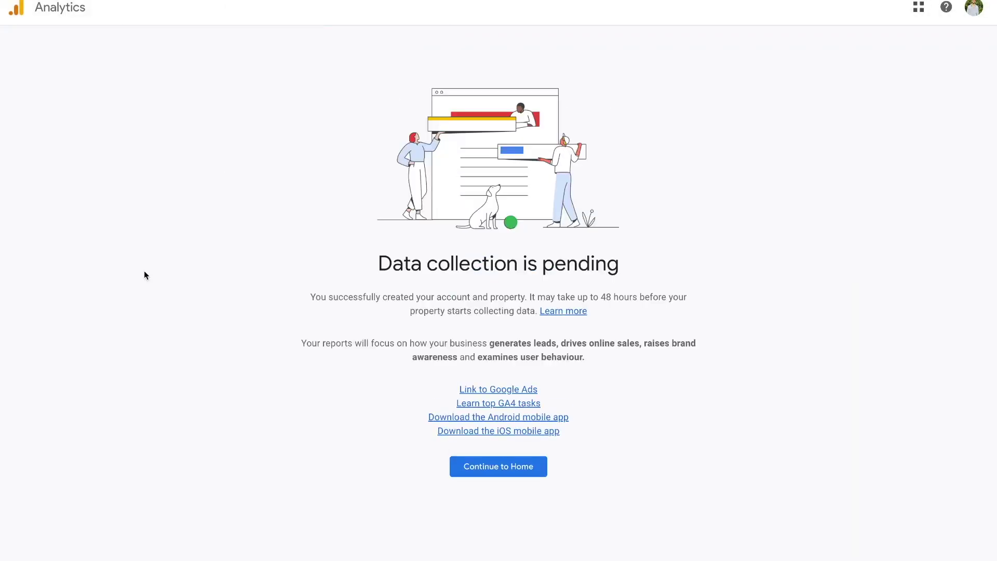
left_click(497, 468)
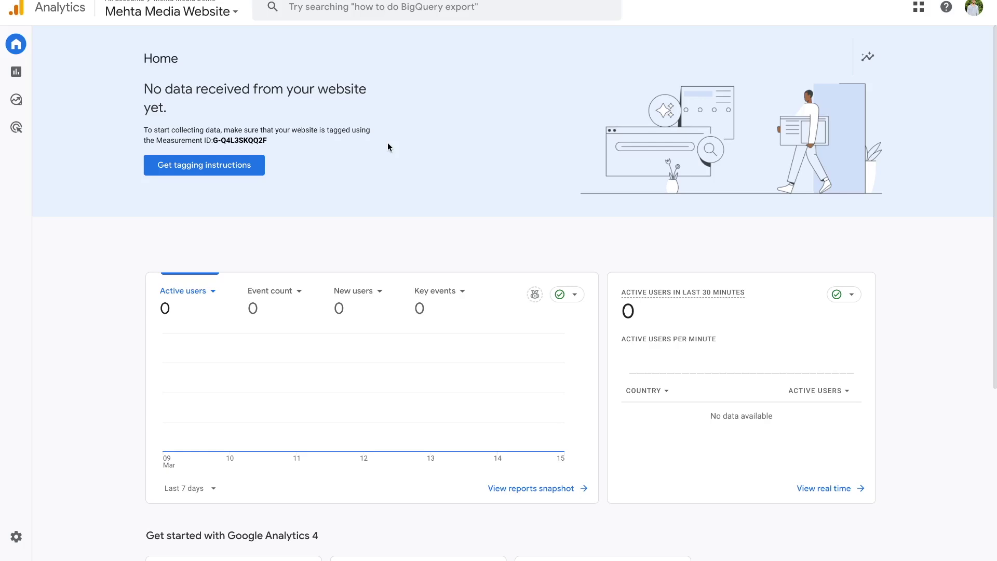
Switch to the Analytics home page that has collected data and replace its Sessions metric with the e-commerce metric Checkouts.
left_click(518, 1)
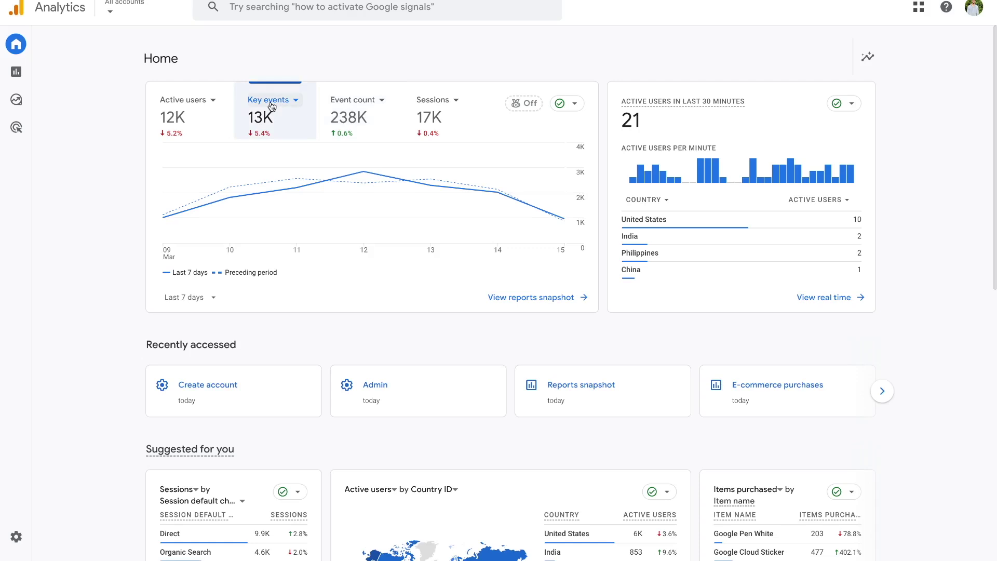
left_click(452, 101)
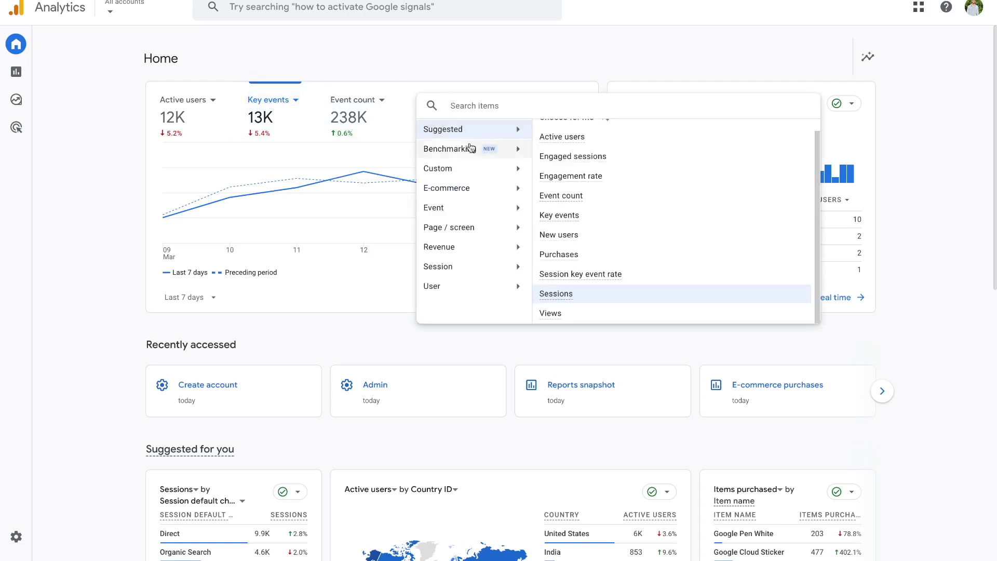
left_click(457, 188)
left_click(558, 150)
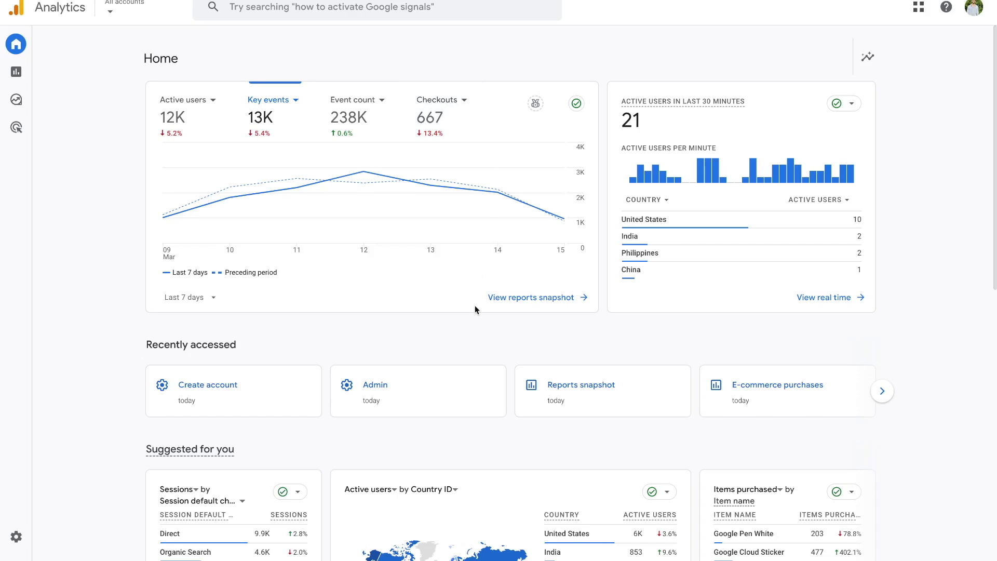
Examine the suggested home cards for sessions by channel, active users by country and items purchased.
scroll(475, 304, "down", 5)
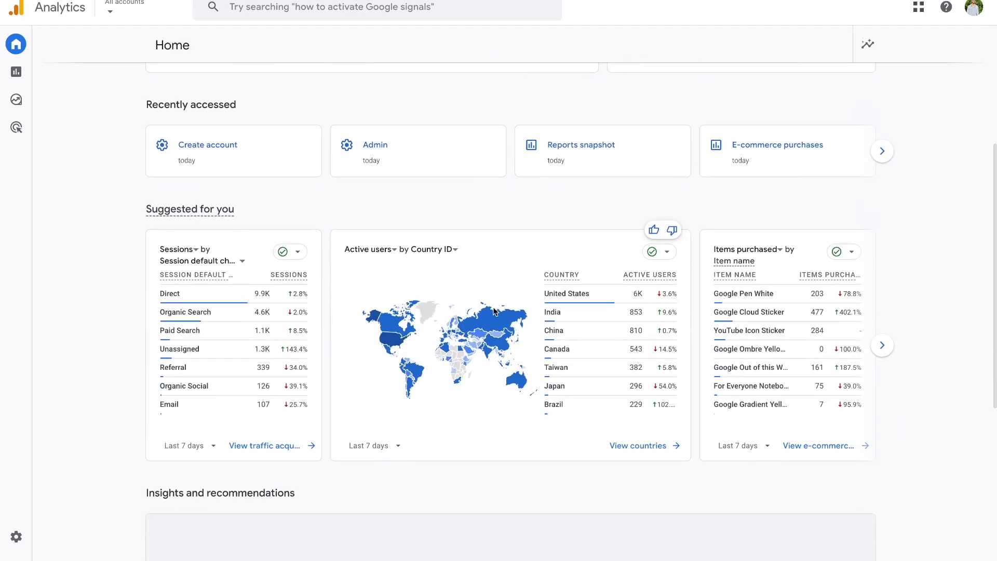
mouse_move(230, 294)
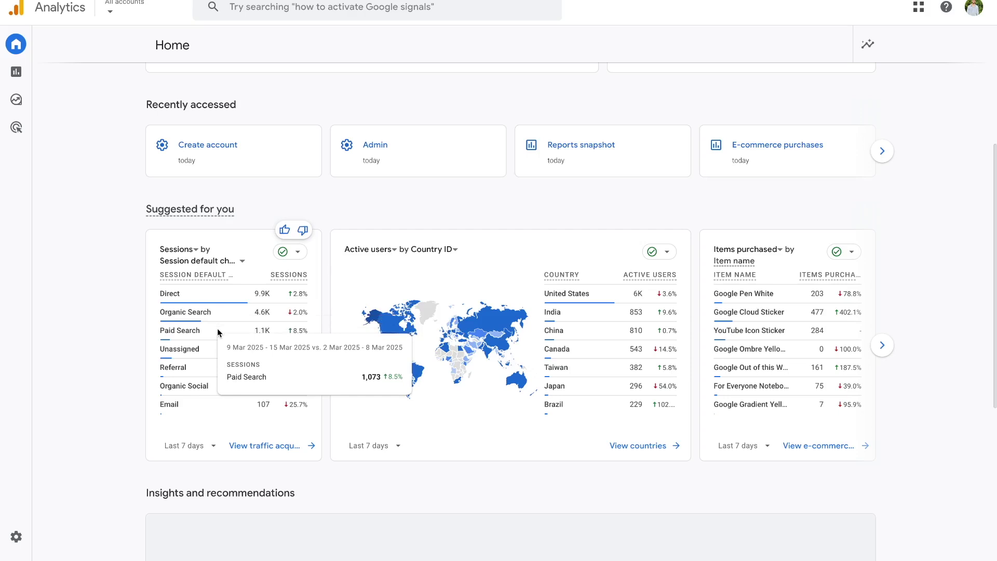
scroll(217, 328, "up", 5)
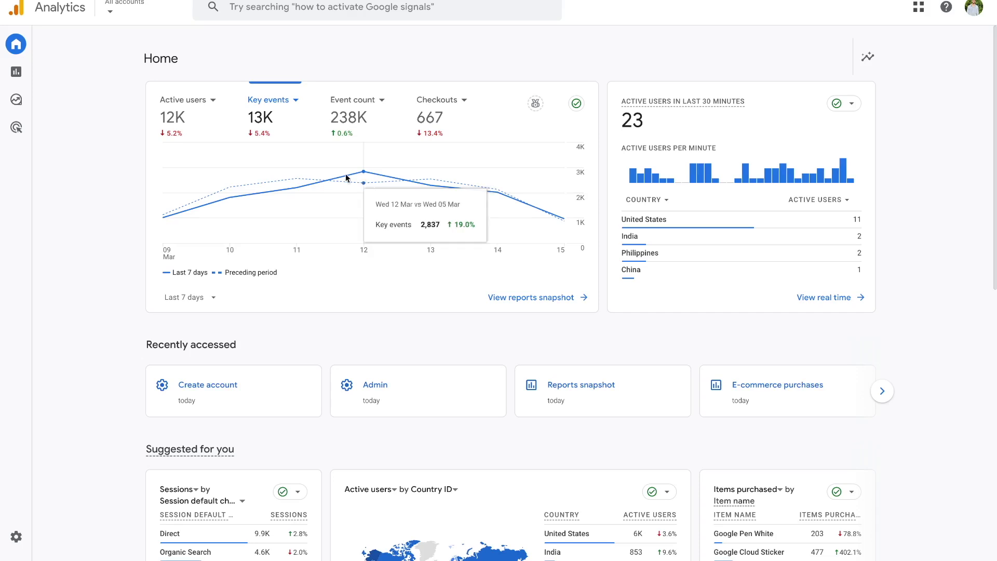
Open the Reports snapshot and set its date range to Last 28 days.
mouse_move(20, 78)
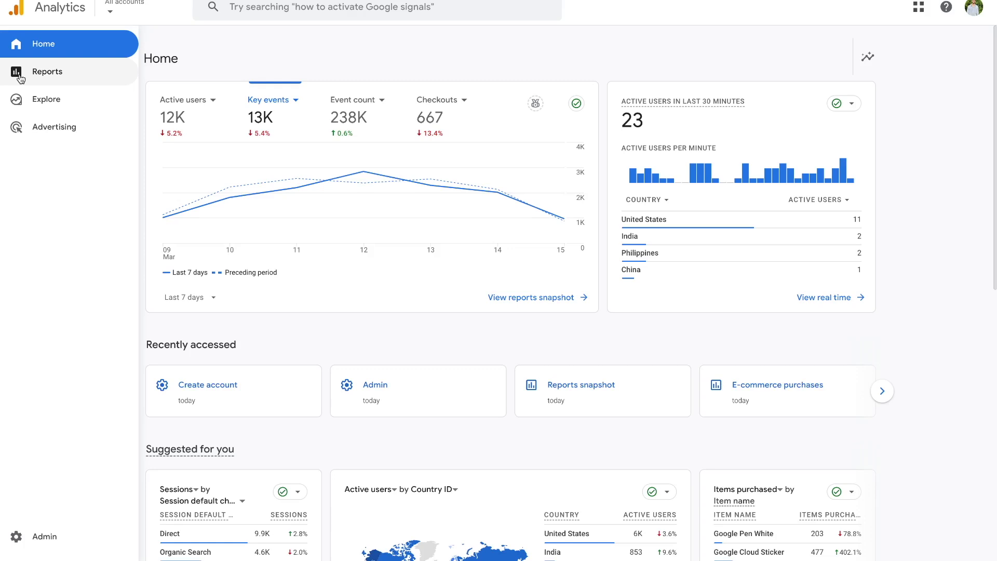
left_click(19, 77)
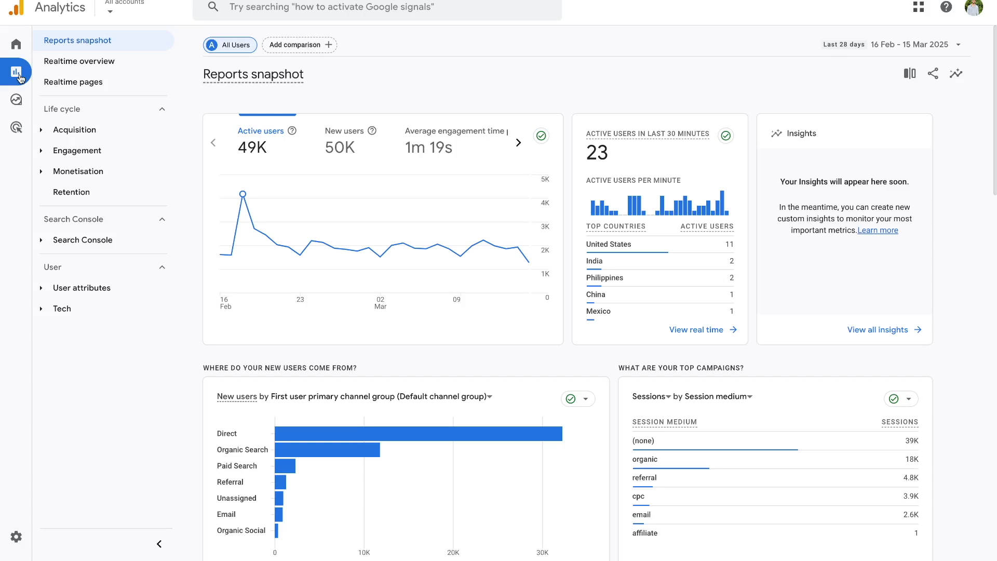
left_click(901, 47)
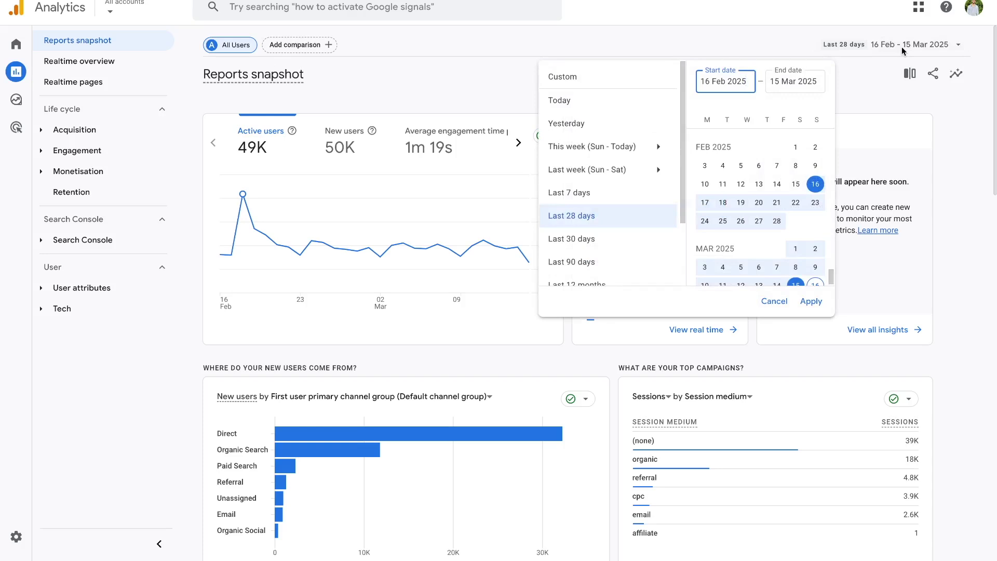
left_click(616, 200)
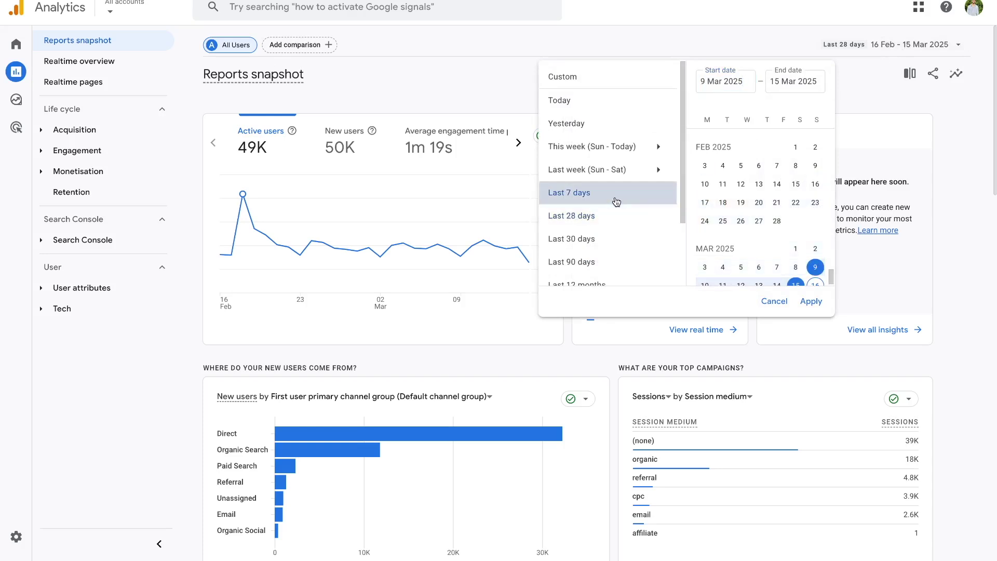
scroll(620, 218, "down", 2)
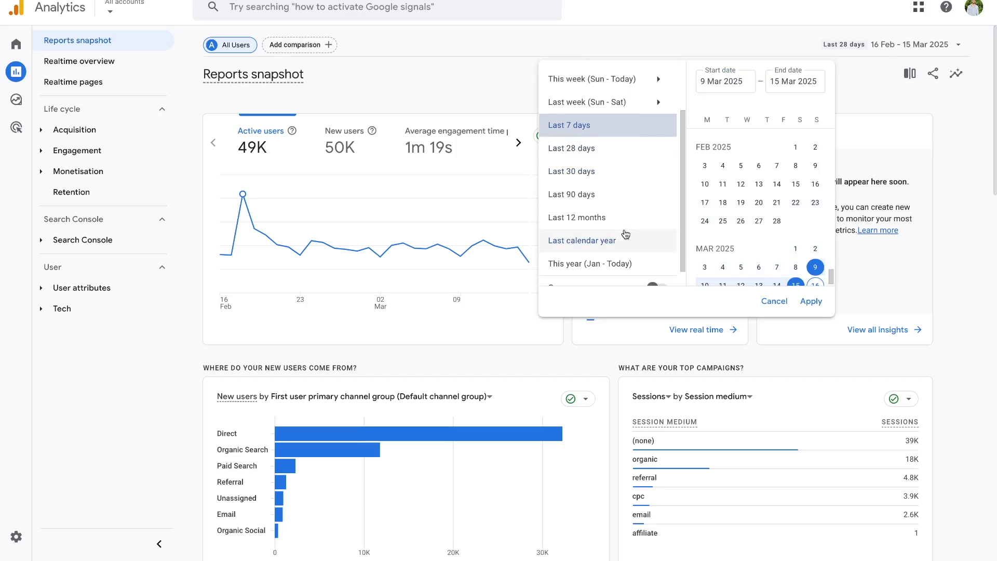
left_click(592, 150)
left_click(812, 302)
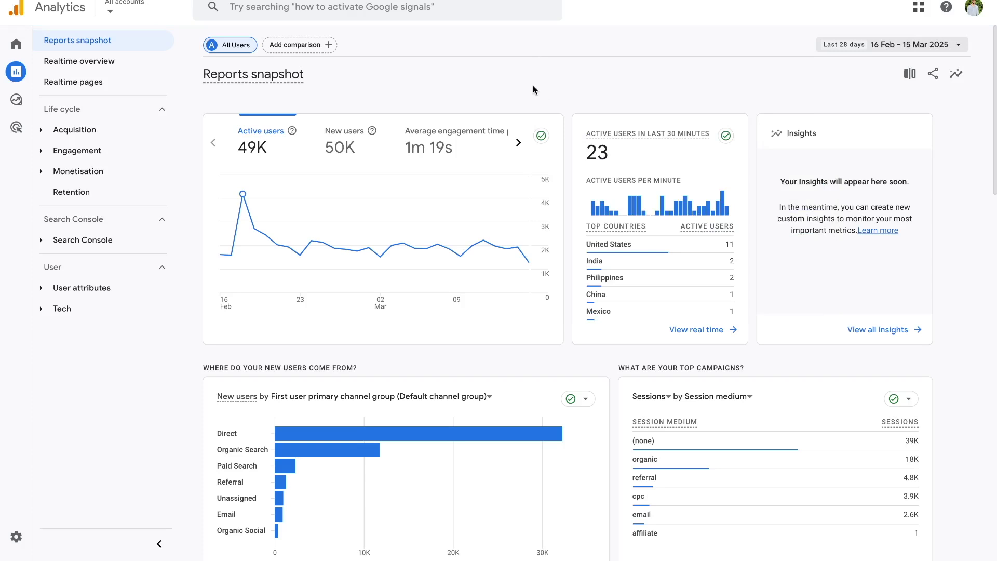
Examine the Realtime overview's active users in the last 30 and 5 minutes and the user locations on its map.
left_click(95, 68)
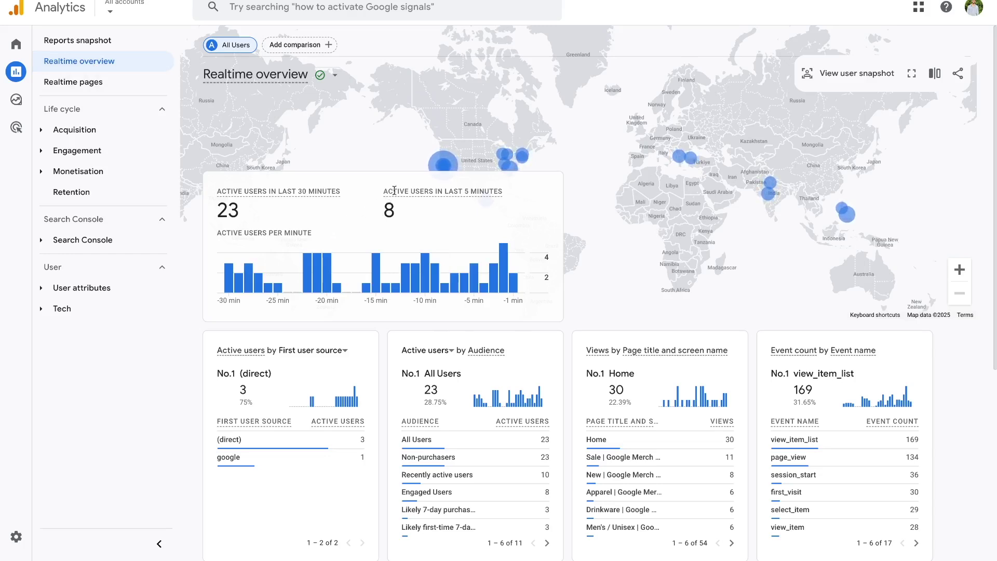
mouse_move(396, 189)
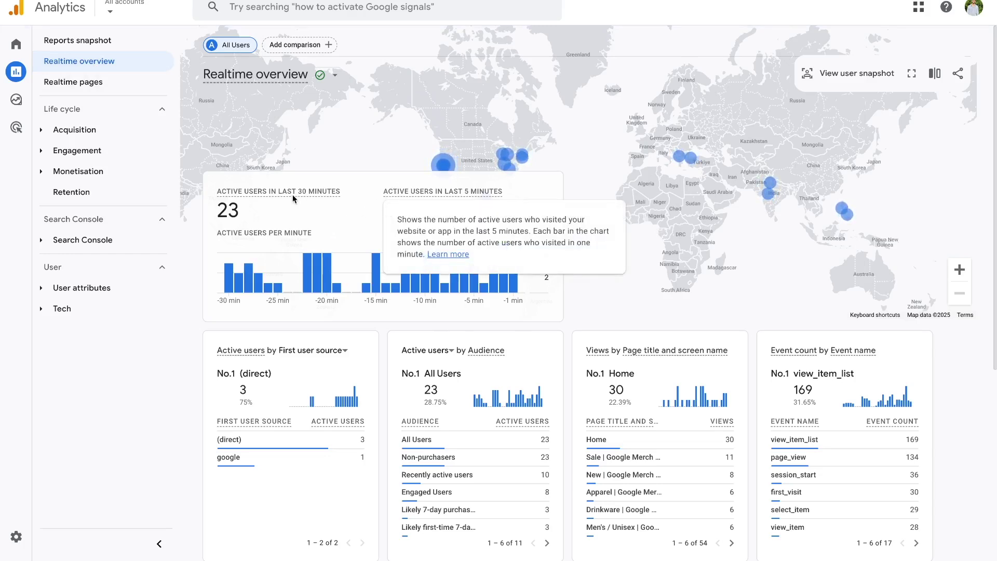
mouse_move(293, 195)
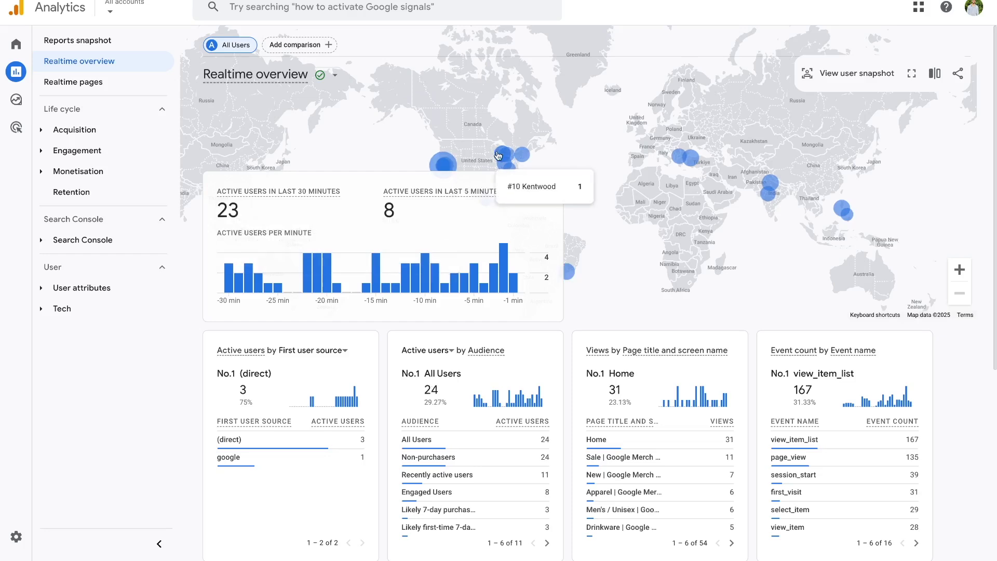
mouse_move(522, 159)
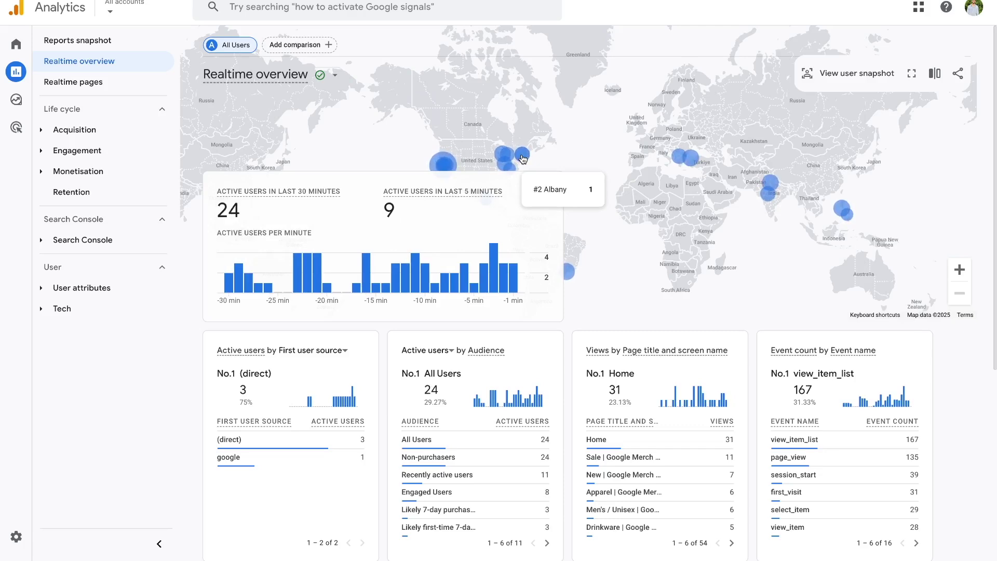
Review the Realtime pages report, leafing forward to the second page of page paths and back to the first.
left_click(84, 84)
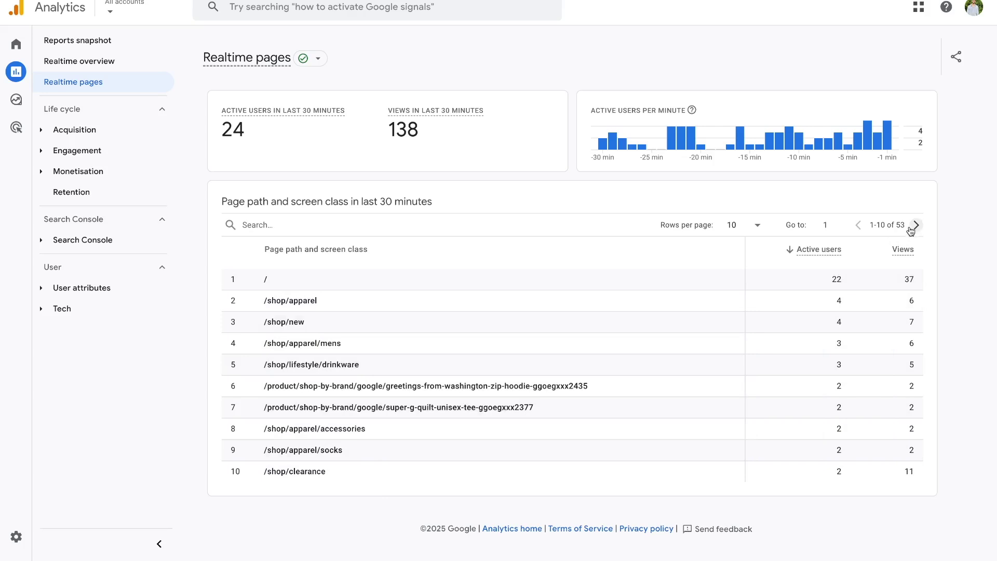
left_click(915, 227)
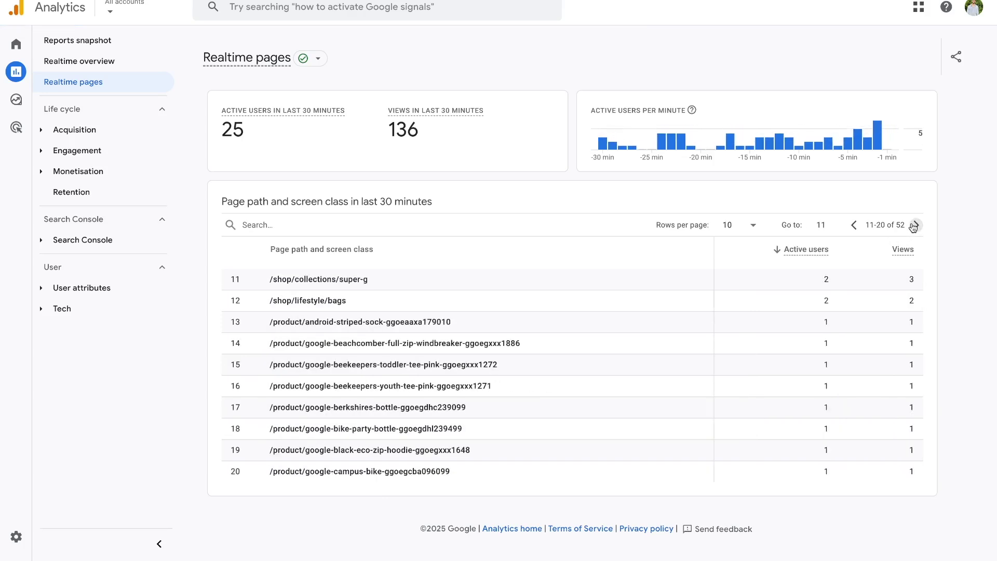
left_click(853, 225)
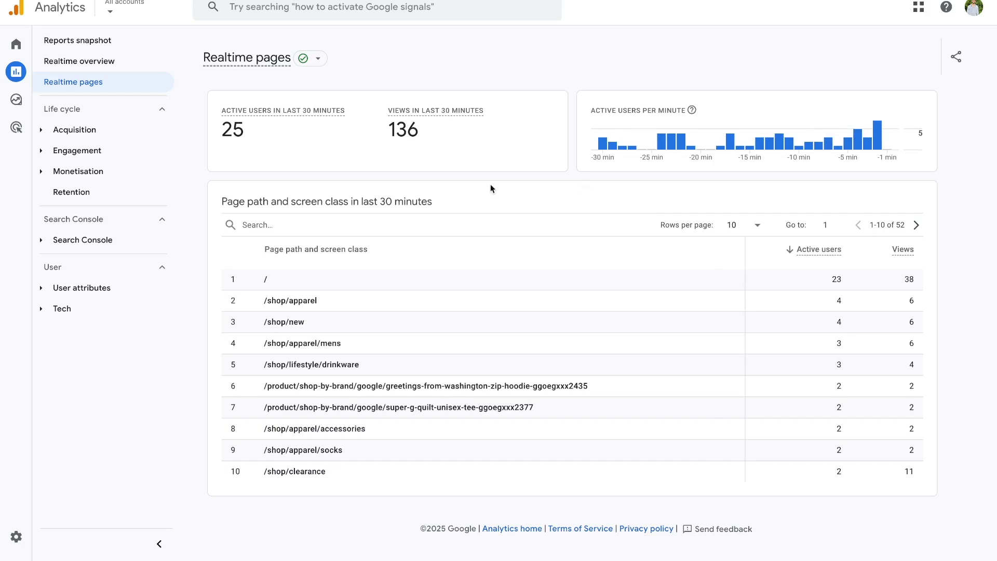
Open the Acquisition overview report and examine its sessions by primary channel group, including Direct traffic.
left_click(80, 131)
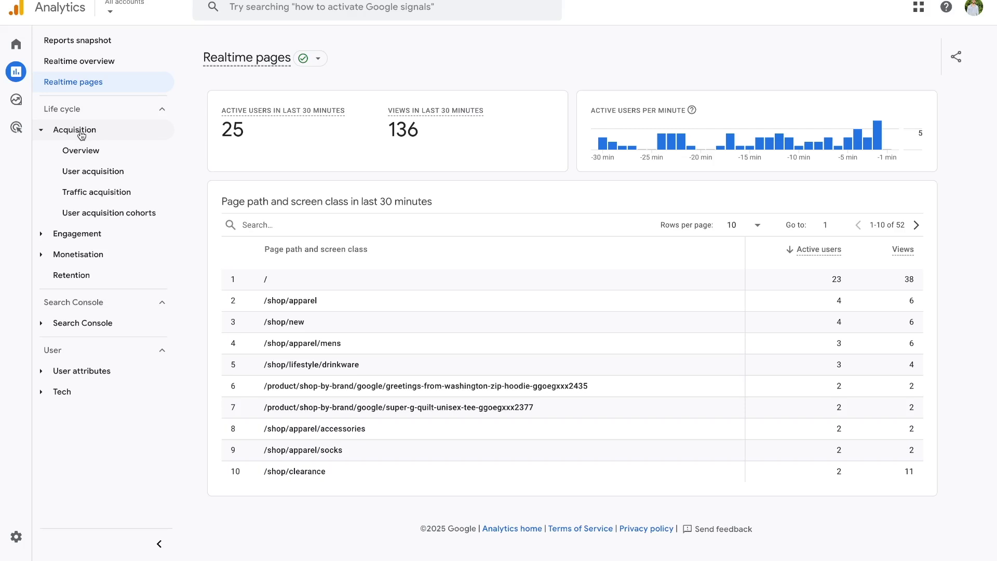
left_click(80, 150)
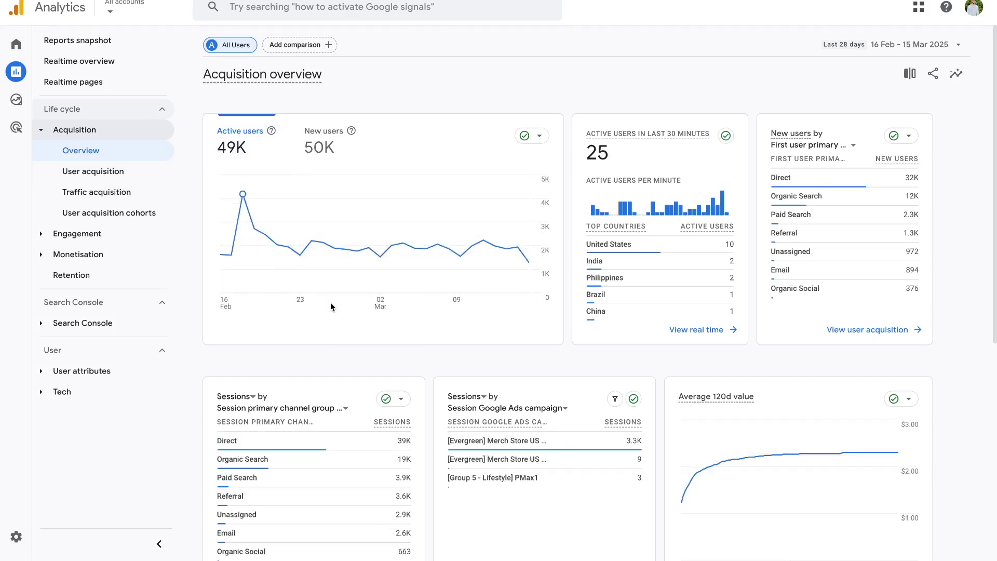
scroll(330, 305, "down", 3)
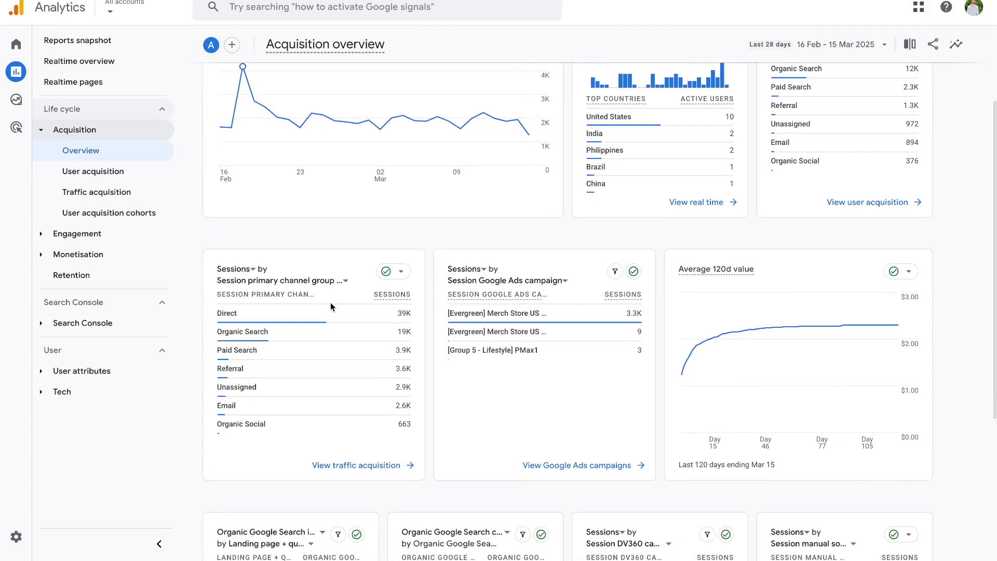
mouse_move(233, 314)
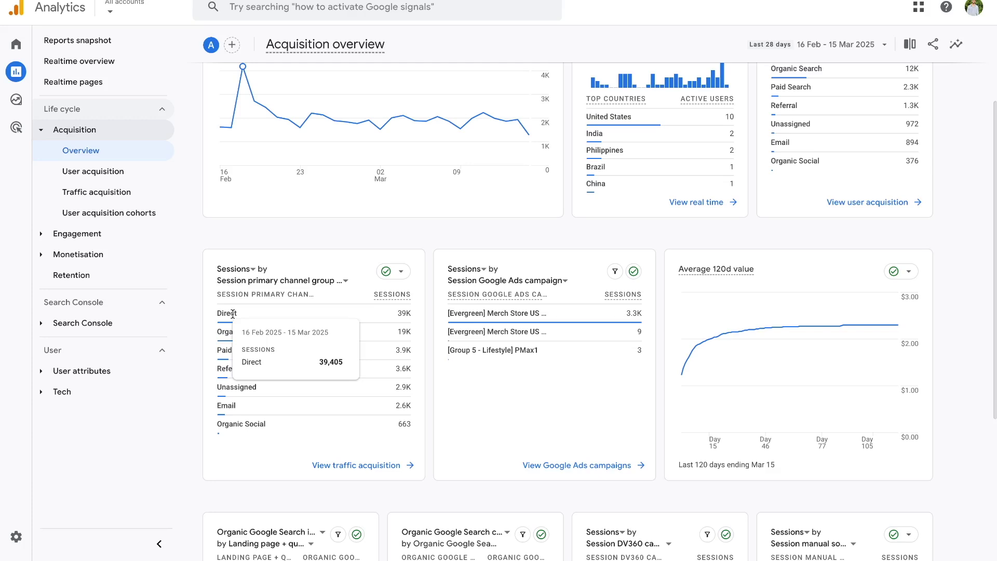
Examine the other channels' sessions in the Acquisition overview's primary channel group card, including Paid Search.
mouse_move(235, 336)
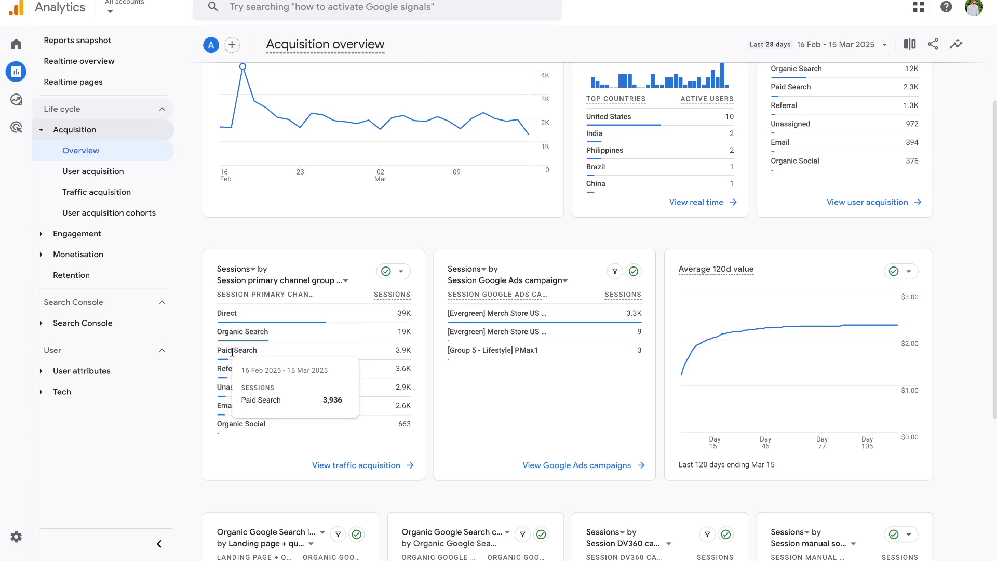
mouse_move(231, 371)
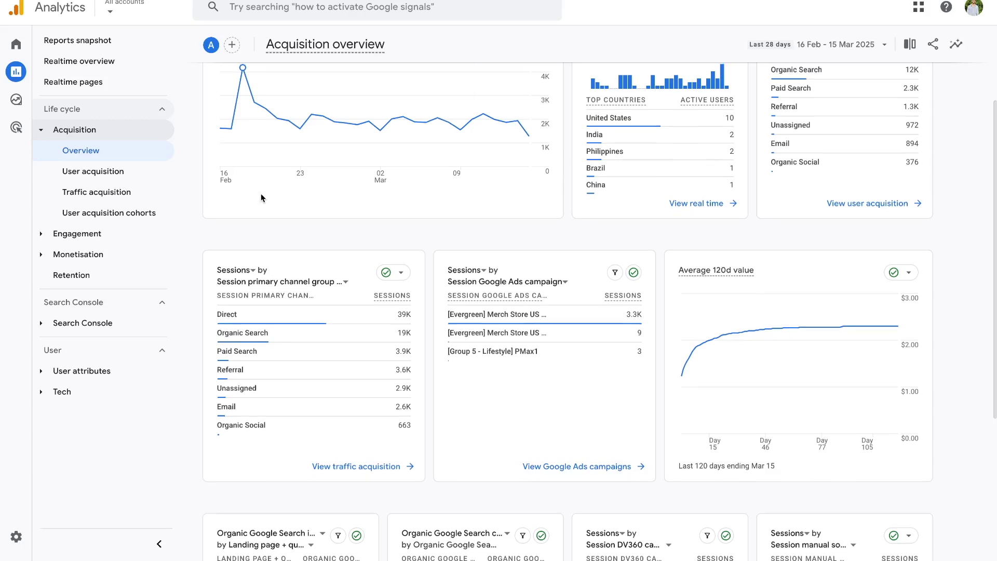
scroll(261, 193, "up", 3)
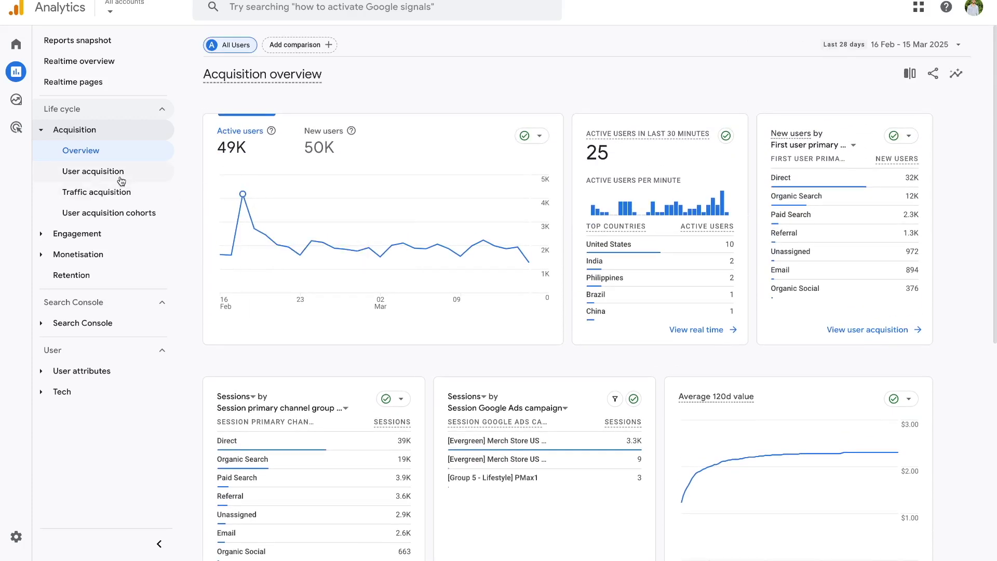
Open the User acquisition report, review its channel table and look through the primary dimensions available, such as First user campaign.
left_click(121, 181)
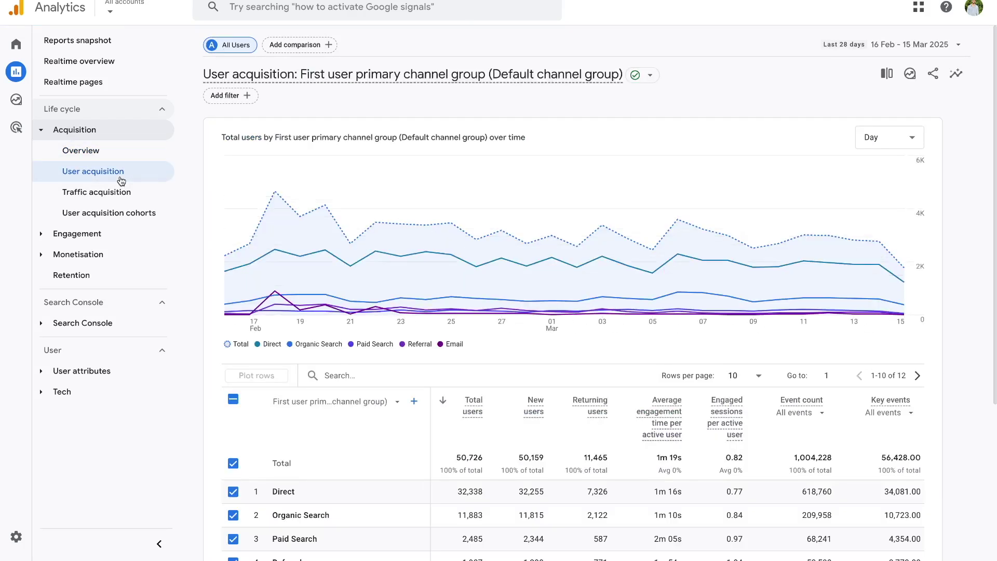
scroll(200, 206, "down", 3)
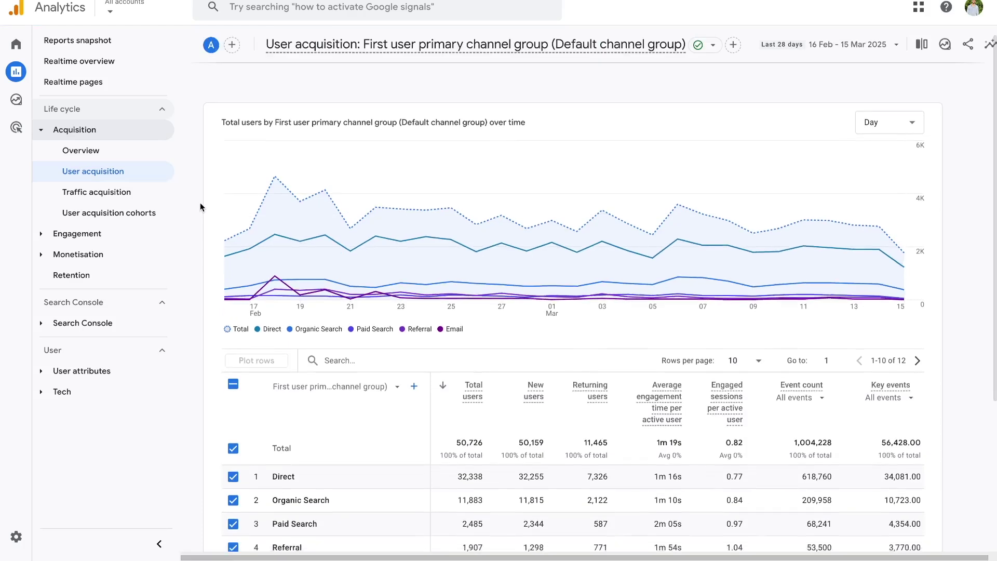
scroll(200, 206, "down", 1)
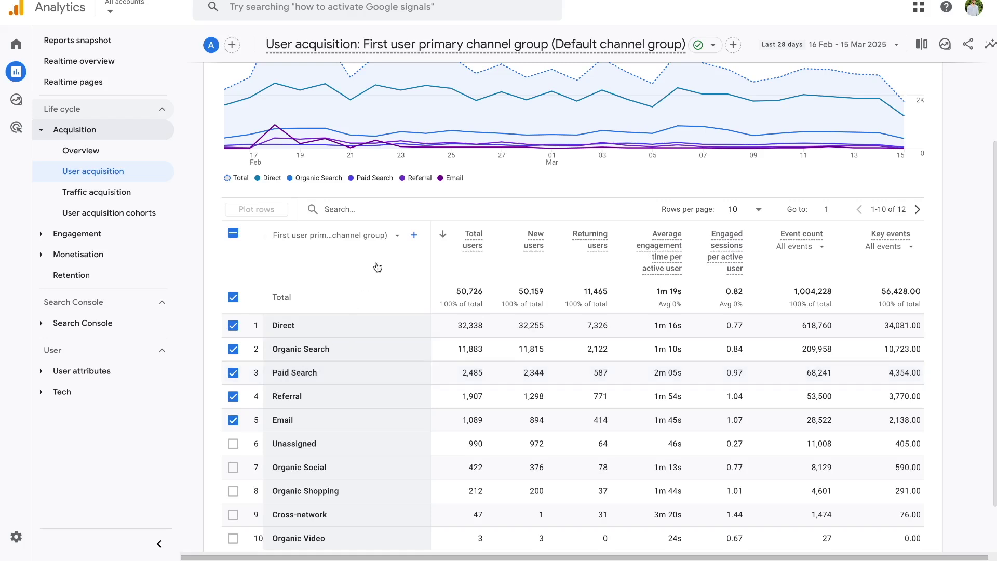
left_click(399, 237)
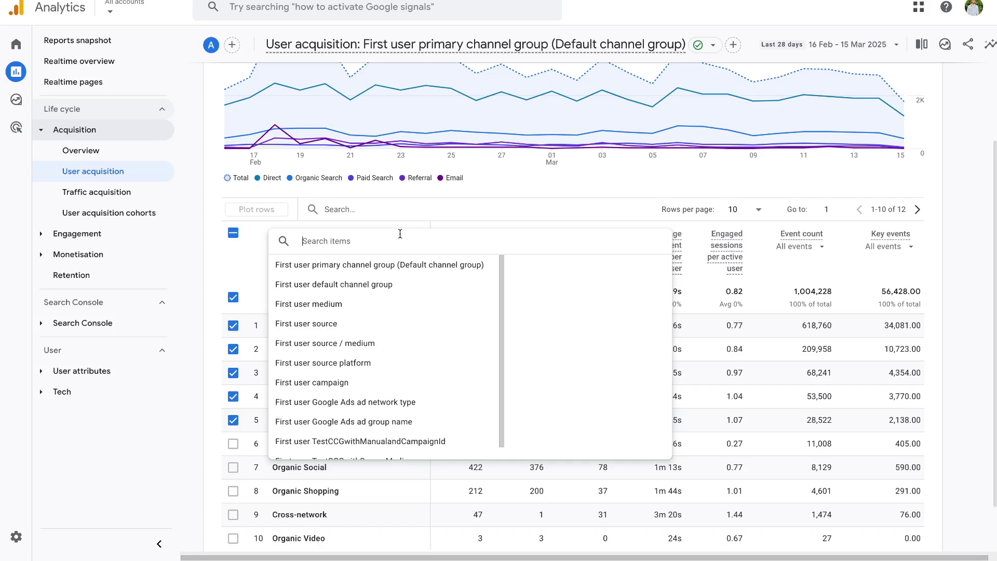
left_click(347, 382)
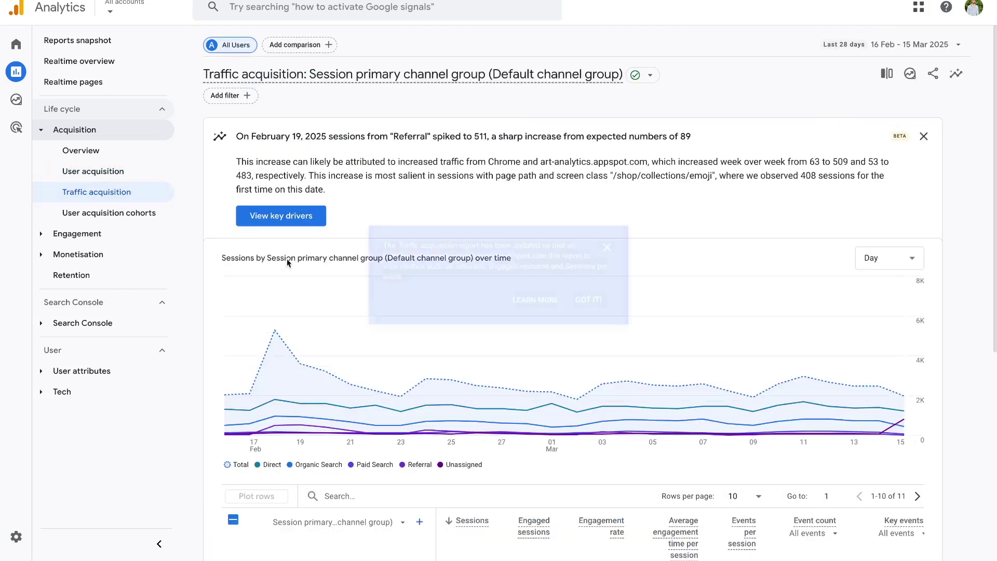
Review the Traffic acquisition report's session and engagement metrics by primary channel group.
scroll(527, 433, "down", 5)
scroll(527, 432, "down", 1)
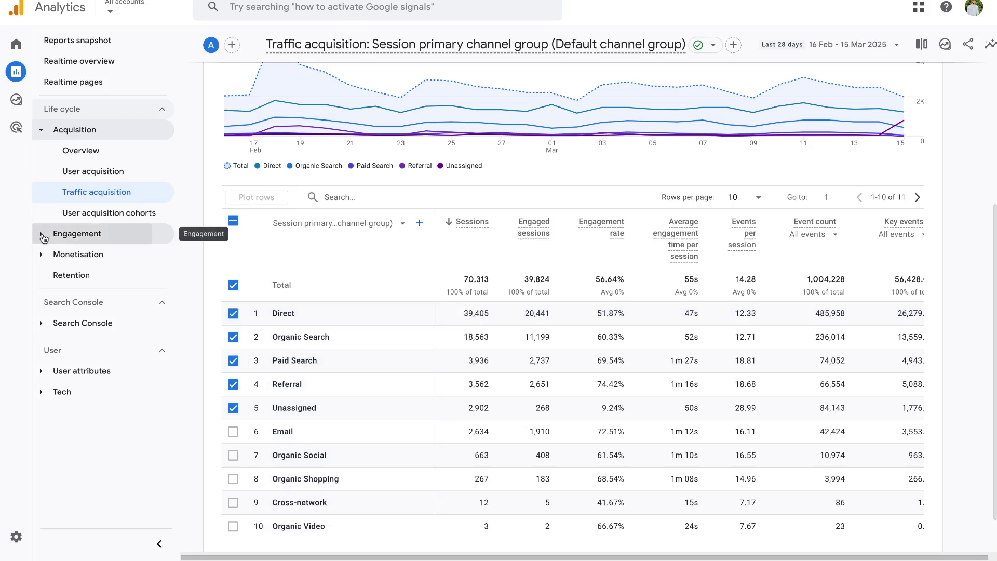
Open the Pages and screens report under Engagement and examine its metrics by page path, including the home page path.
left_click(44, 237)
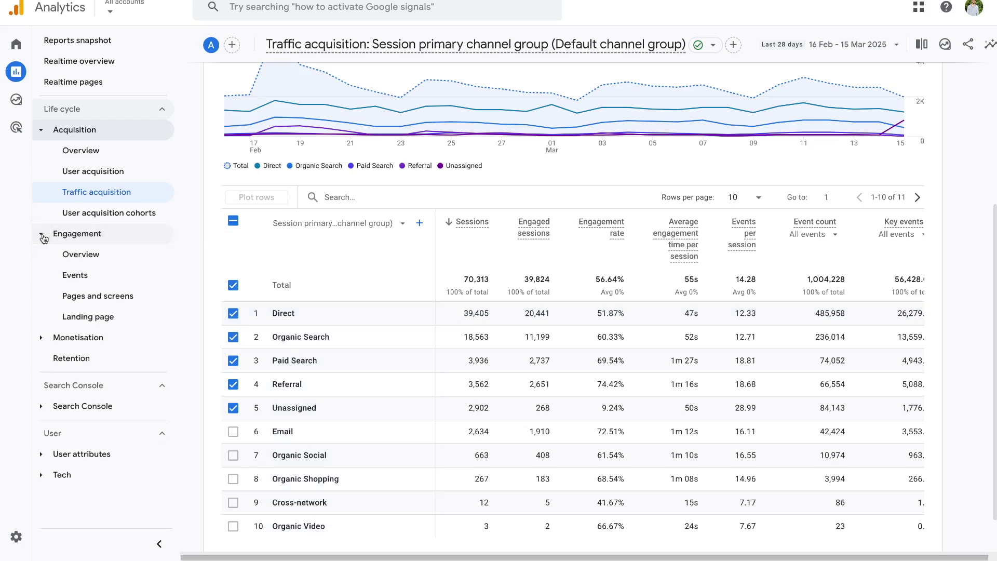
left_click(101, 302)
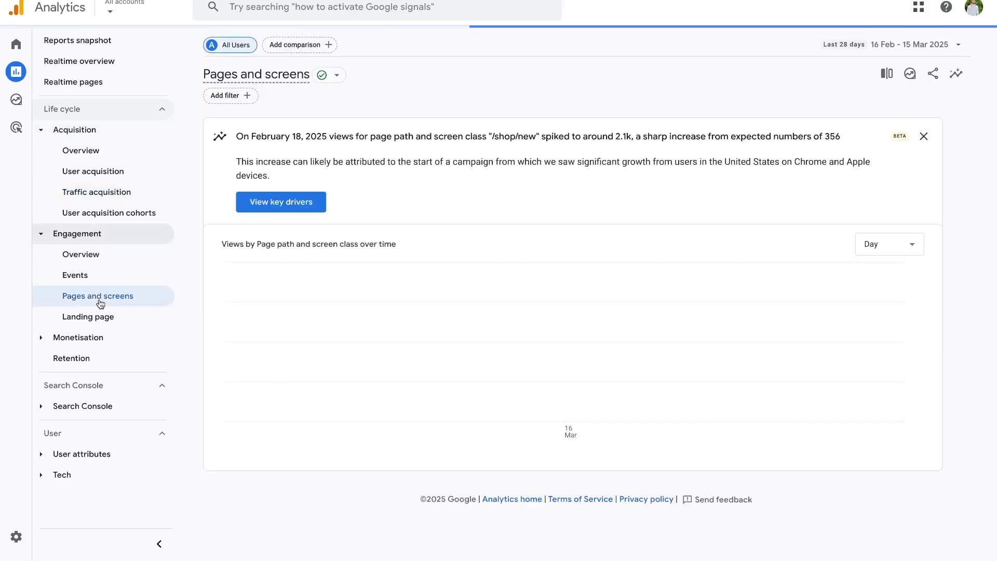
scroll(564, 326, "down", 5)
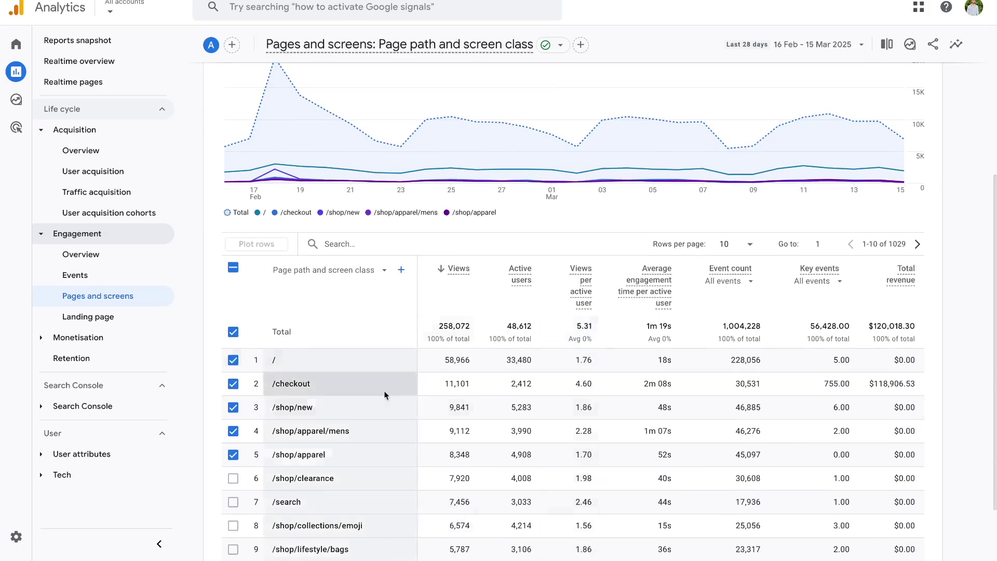
double_click(279, 361)
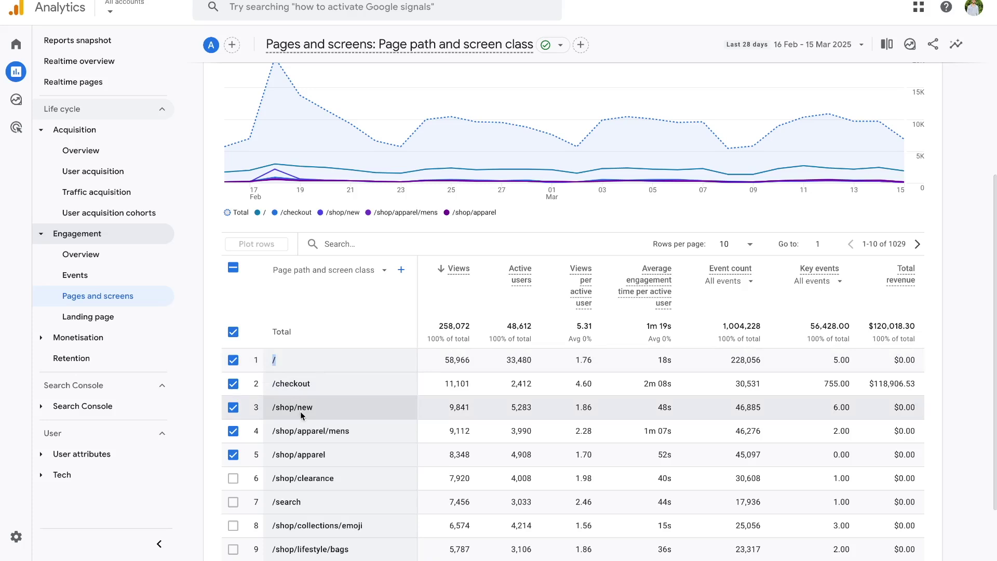
scroll(407, 247, "up", 3)
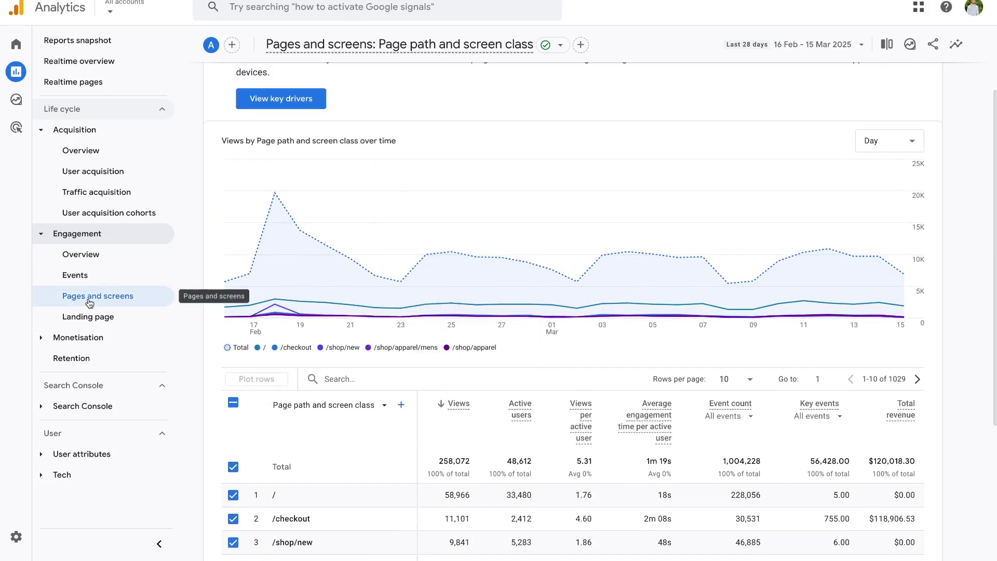
Open the Landing page report and examine its sessions, users and revenue for each landing page.
left_click(92, 318)
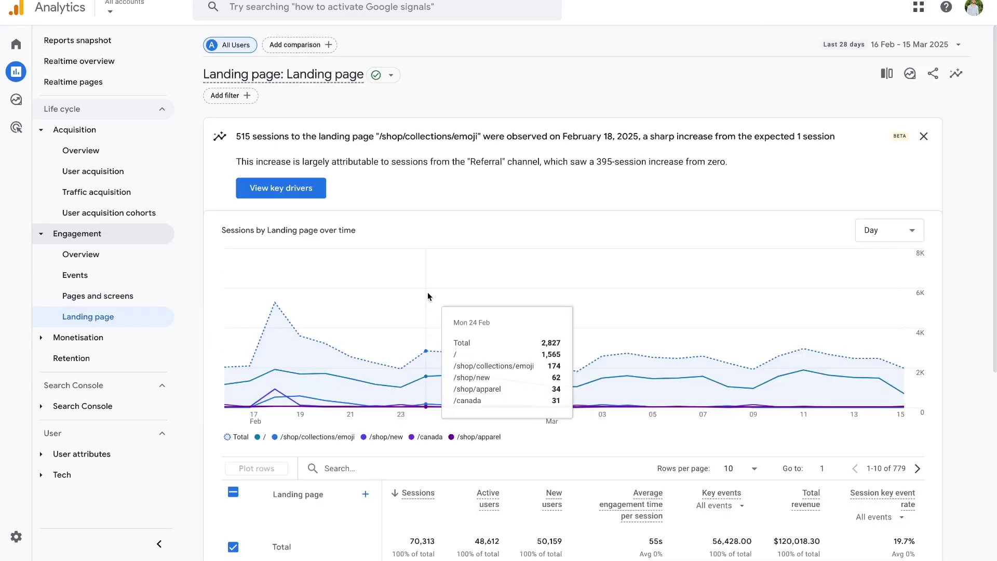
scroll(428, 296, "down", 4)
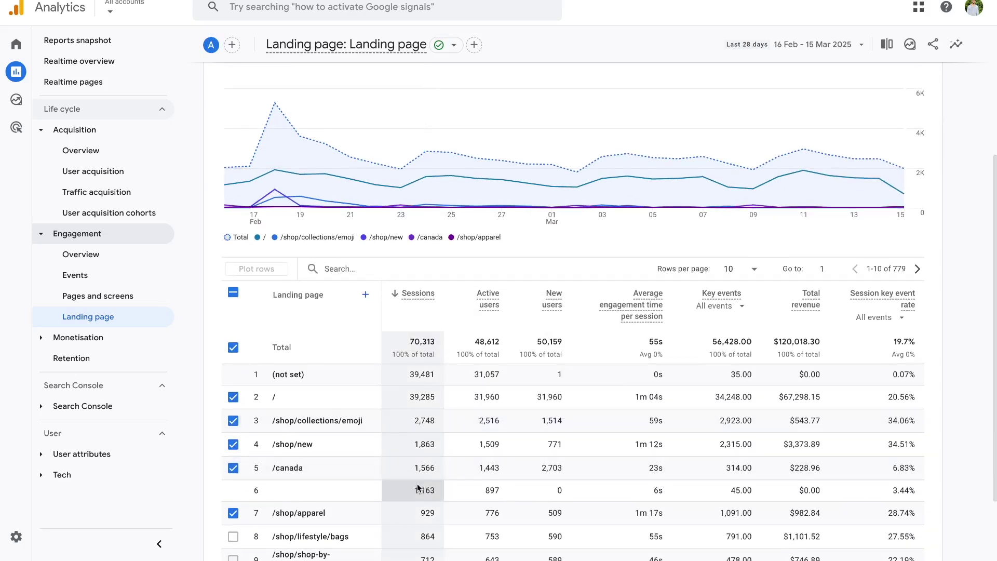
scroll(418, 487, "down", 1)
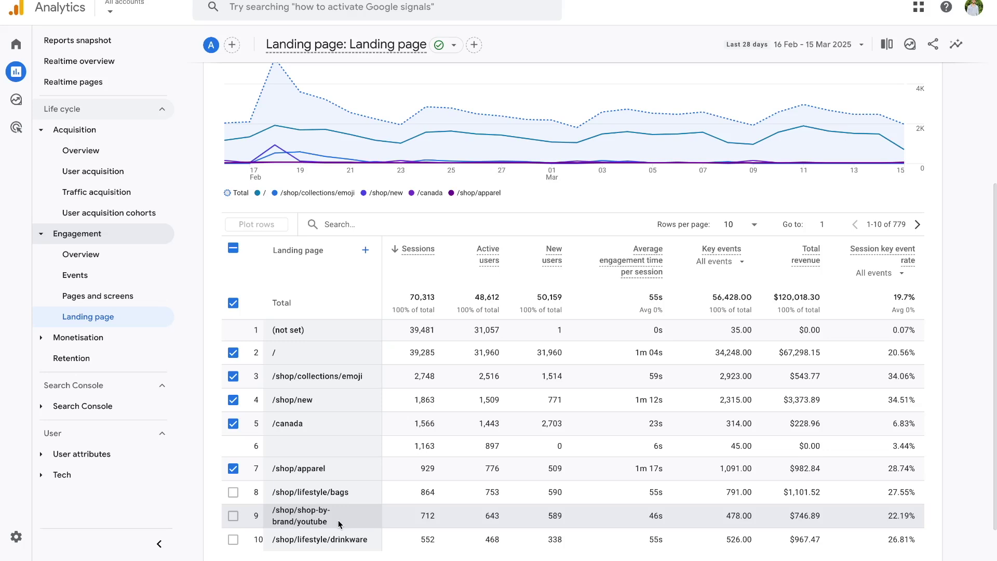
Open the E-commerce purchases report under Monetisation and examine items viewed, added to cart and purchased by item name.
left_click(87, 337)
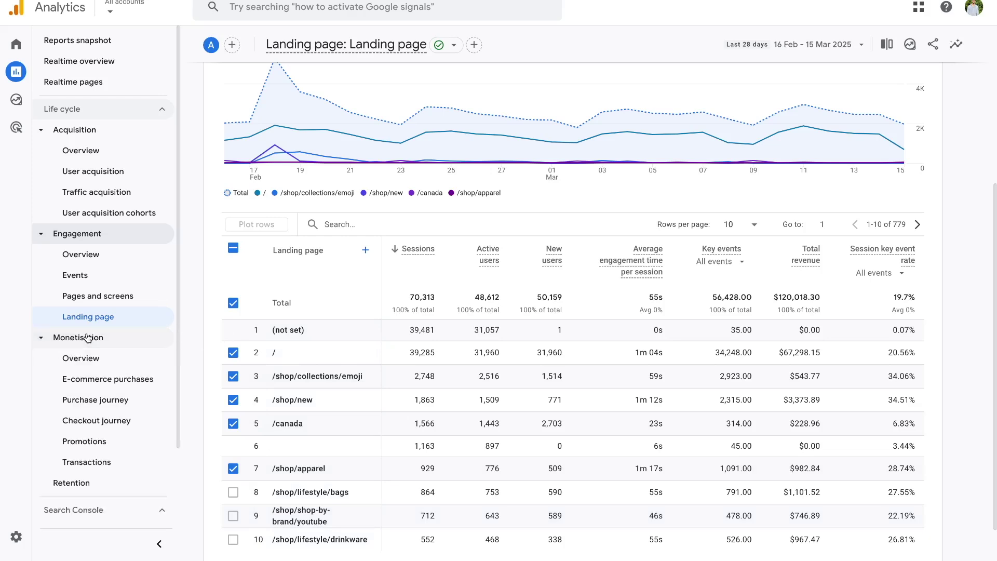
left_click(116, 383)
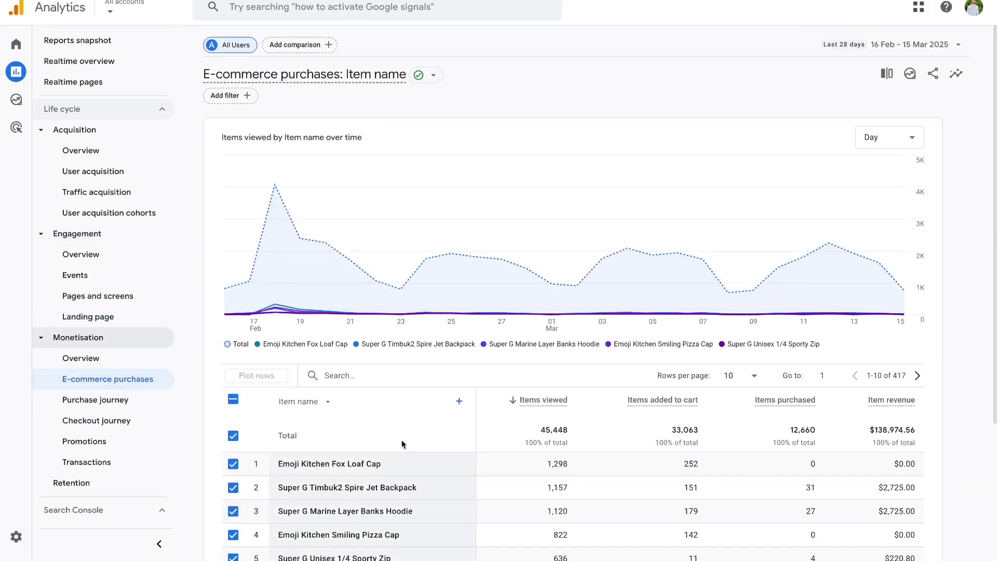
scroll(402, 444, "down", 2)
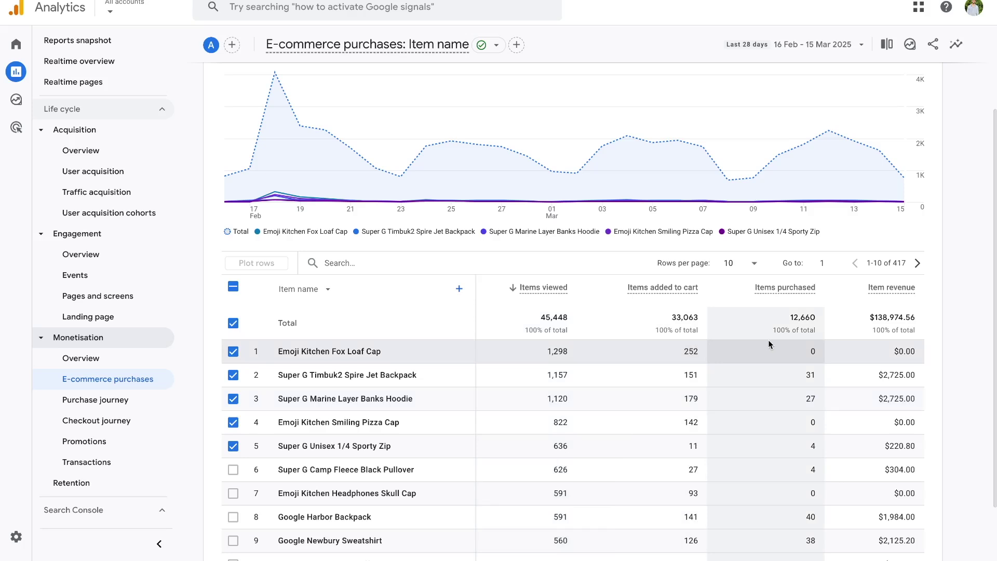
Review the Purchase journey report's funnel steps and device category table, and collapse the Monetisation reports.
left_click(143, 398)
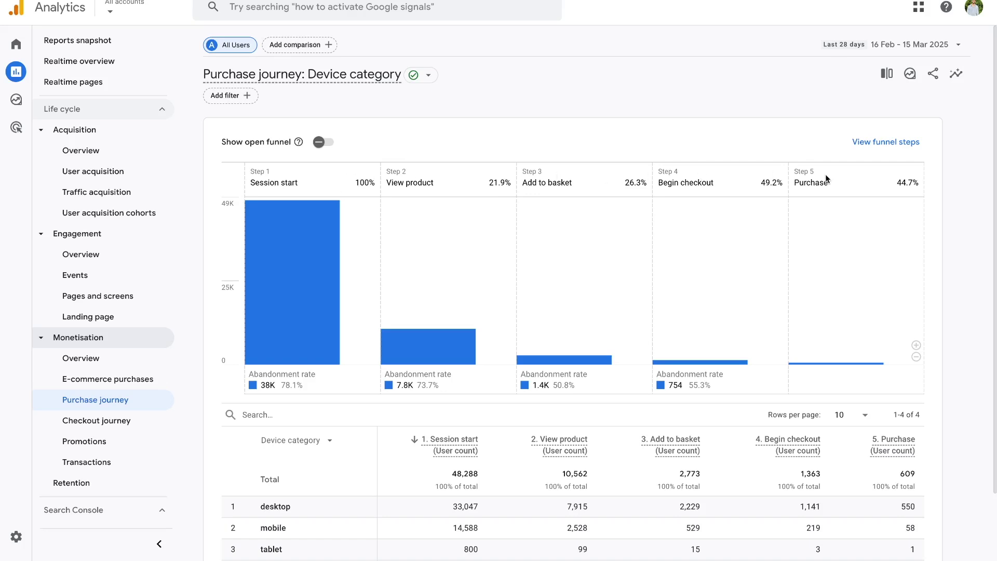
scroll(826, 178, "down", 3)
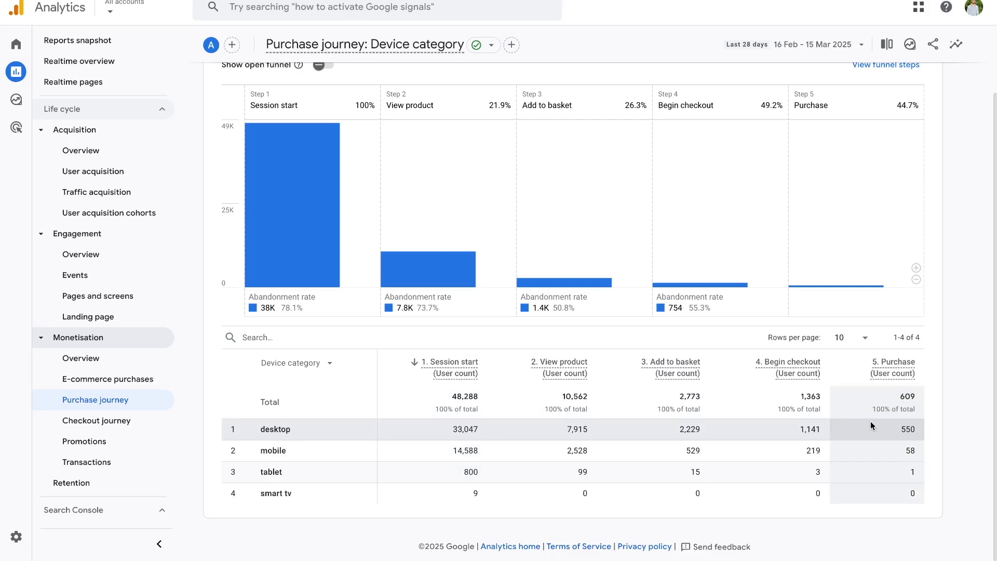
left_click(78, 337)
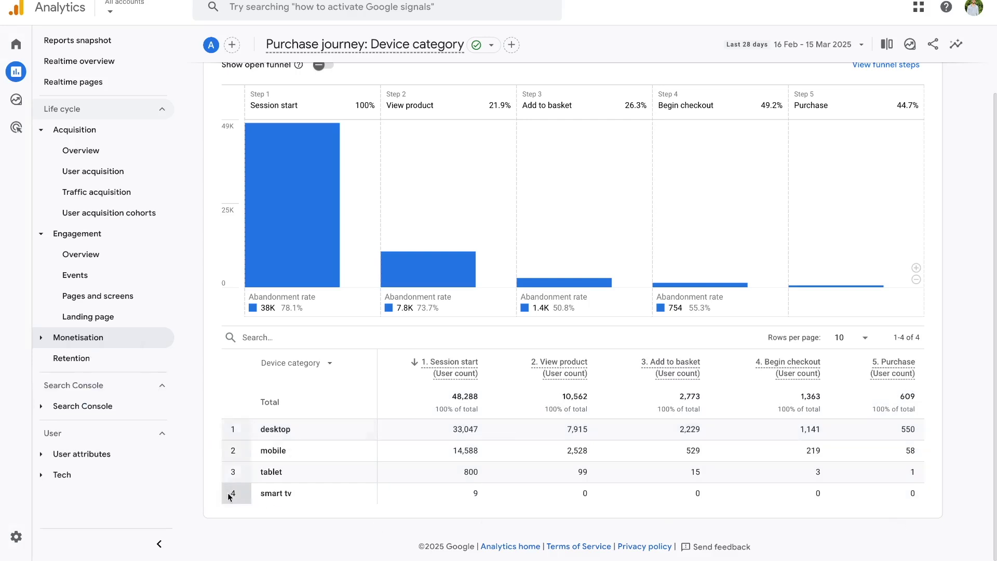
Open the User attributes overview and examine active users by country, city, gender, interests, age and language.
left_click(46, 455)
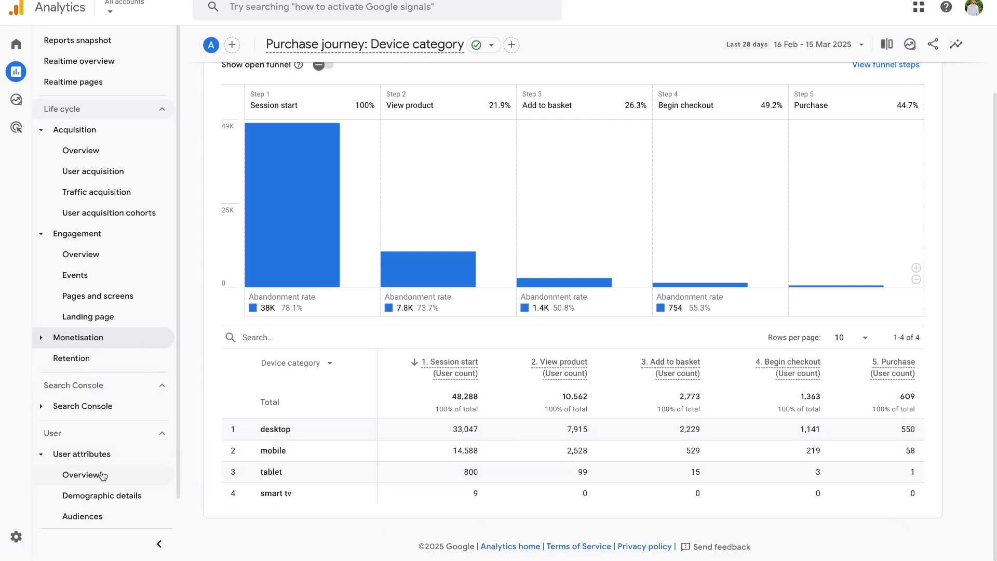
scroll(102, 476, "down", 1)
left_click(87, 454)
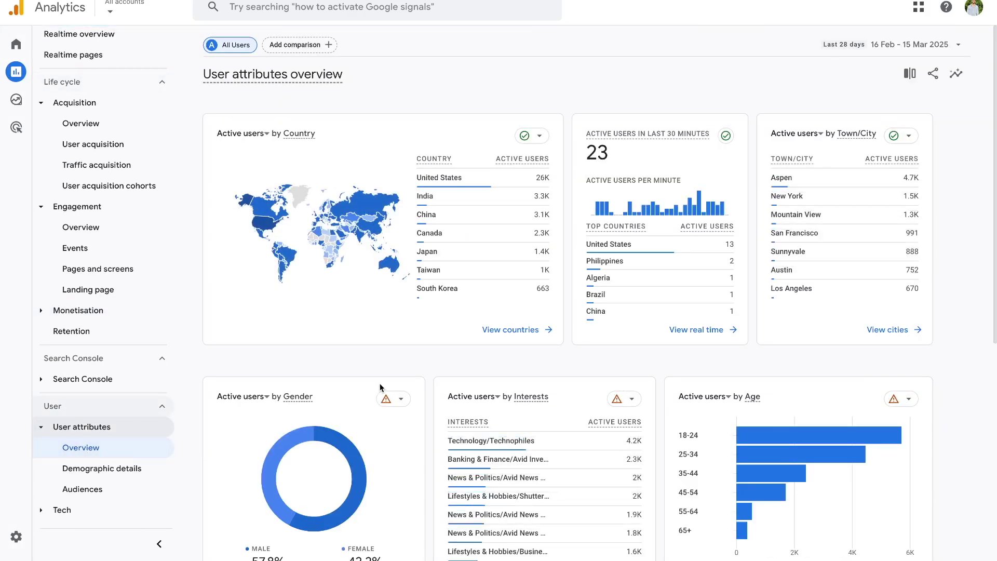
scroll(380, 387, "down", 2)
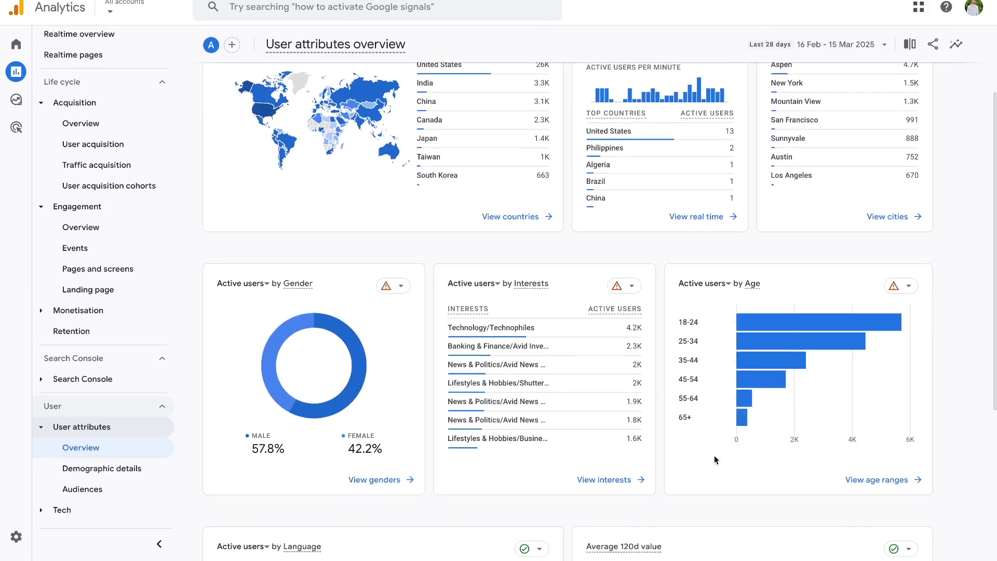
scroll(691, 483, "down", 1)
scroll(687, 491, "down", 1)
mouse_move(356, 489)
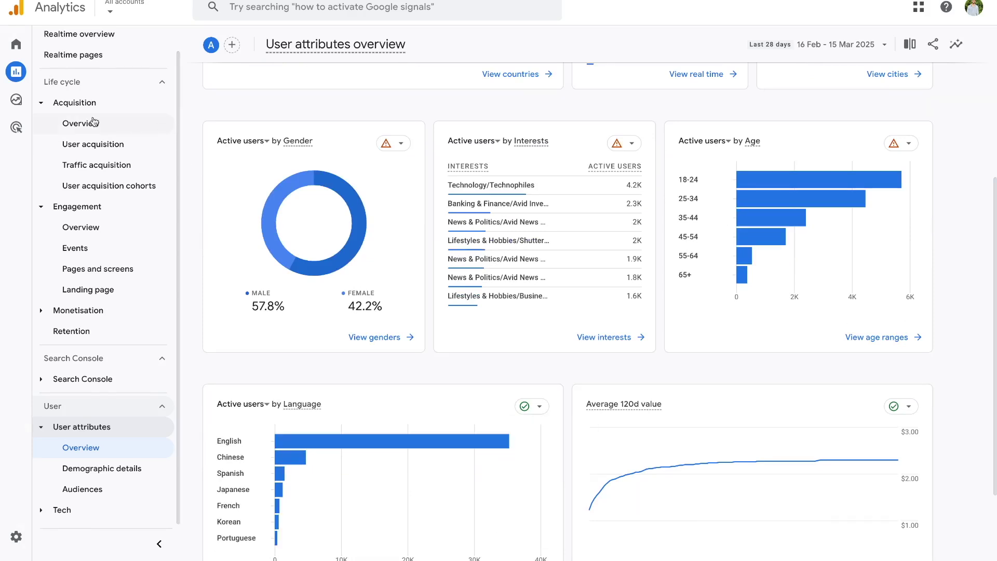
In Explorations, dismiss the tip about copying an exploration and create a Free-form exploration from the Template gallery.
left_click(25, 100)
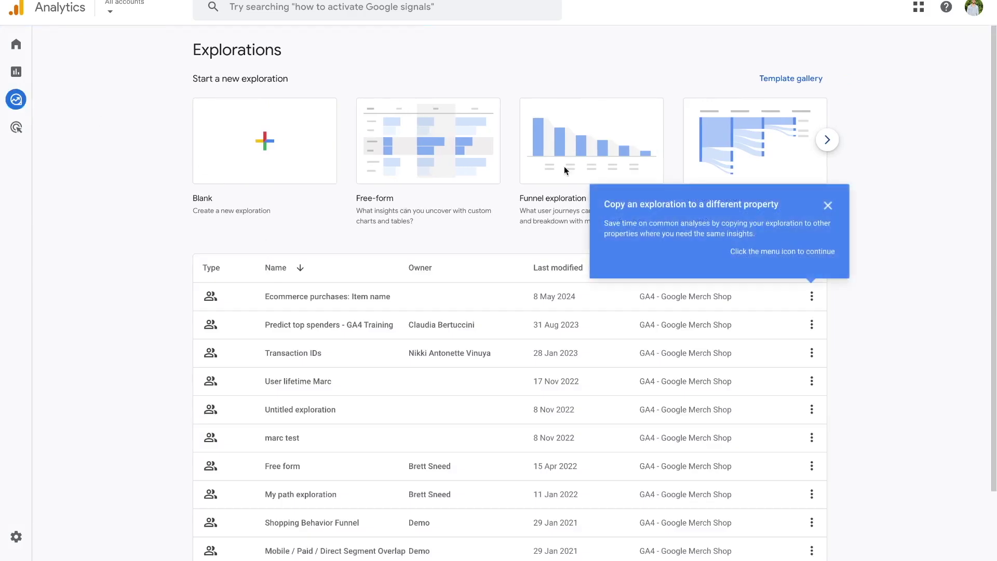
left_click(827, 206)
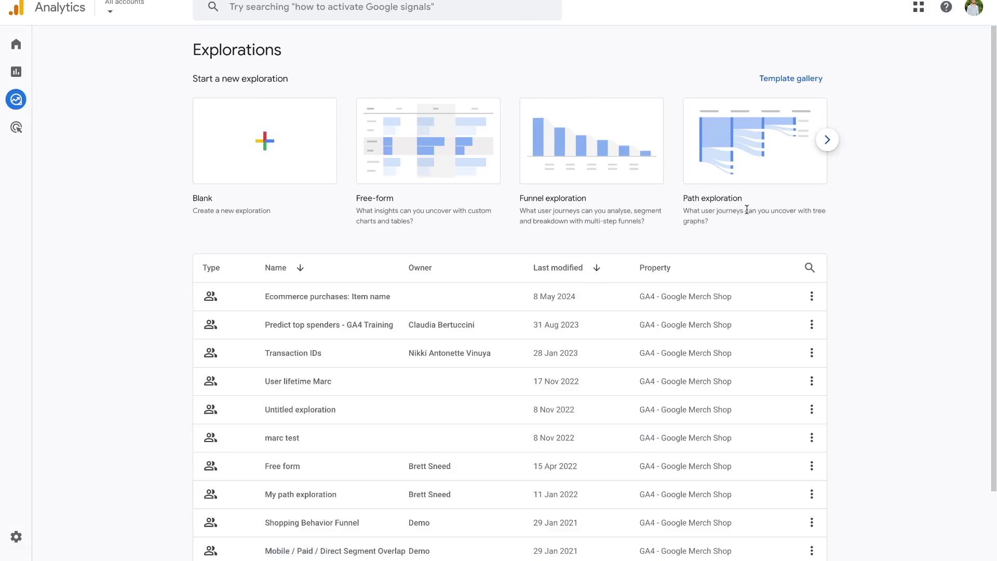
left_click(779, 80)
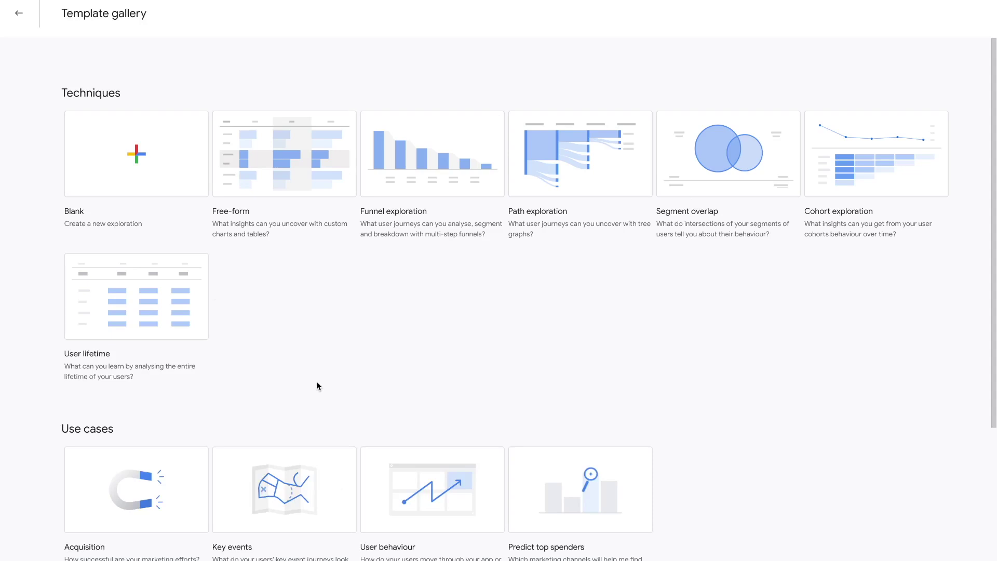
left_click(258, 179)
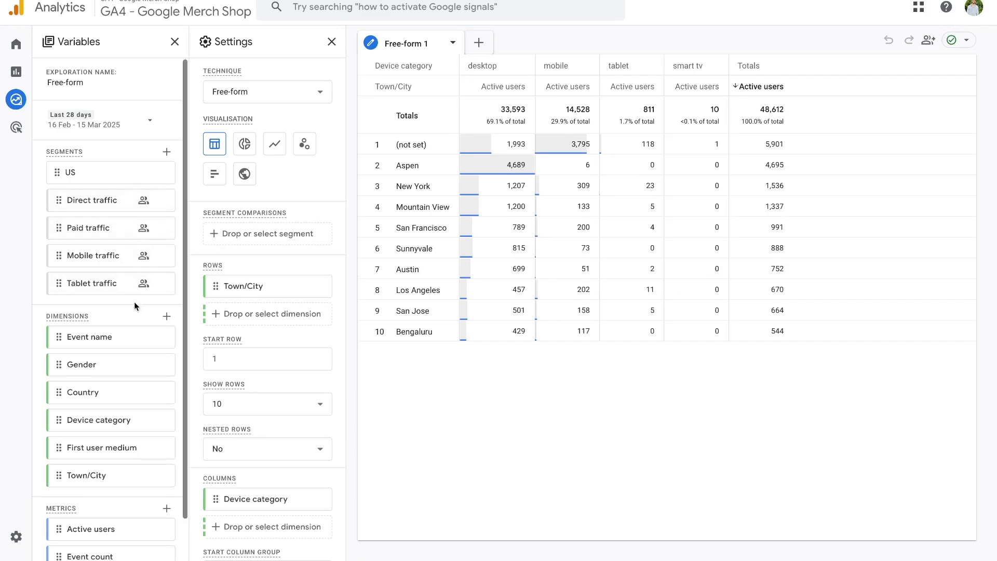
mouse_move(647, 95)
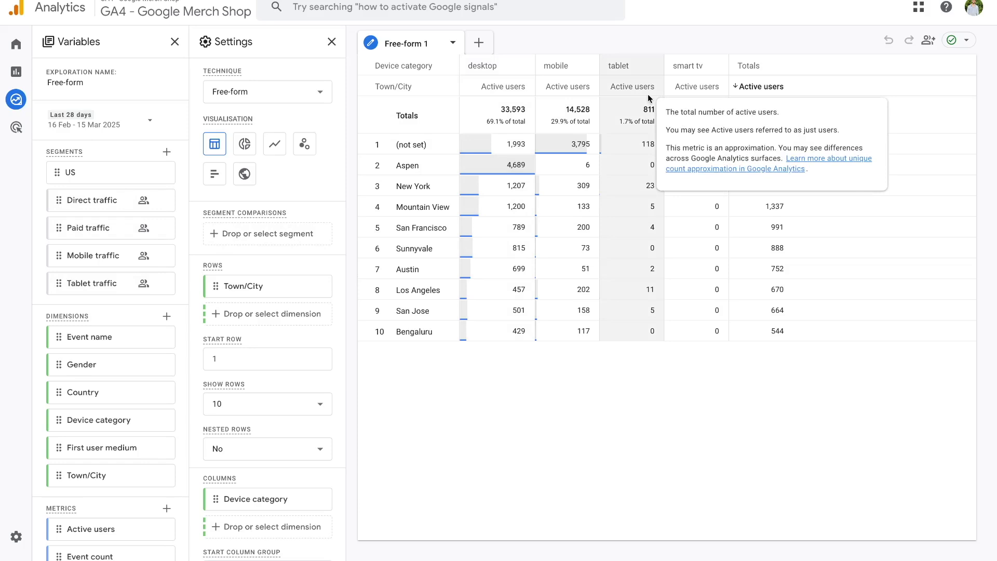
Open the Advertising snapshot to review which channels drive the most conversions, and return to the Analytics home page.
mouse_move(16, 127)
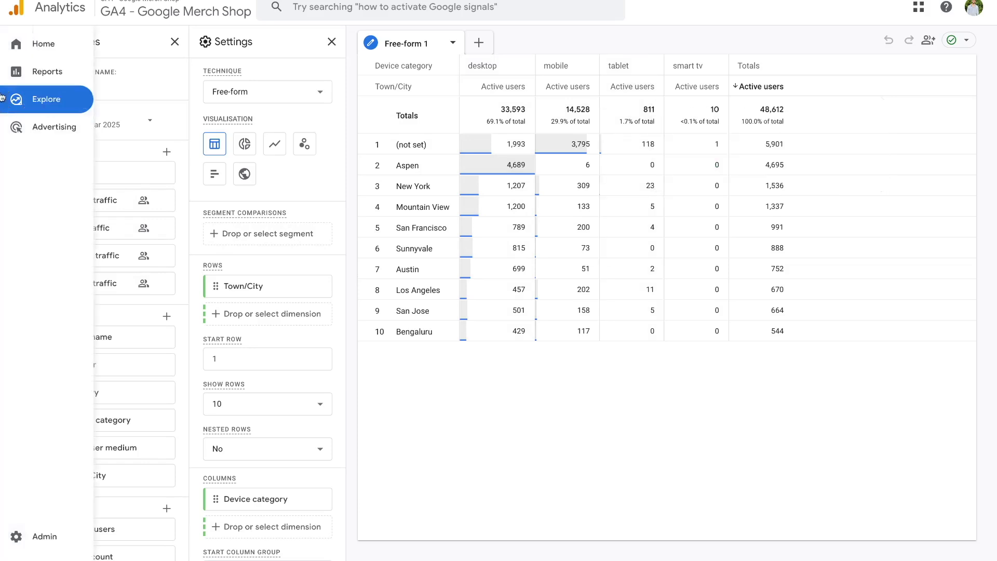
left_click(16, 128)
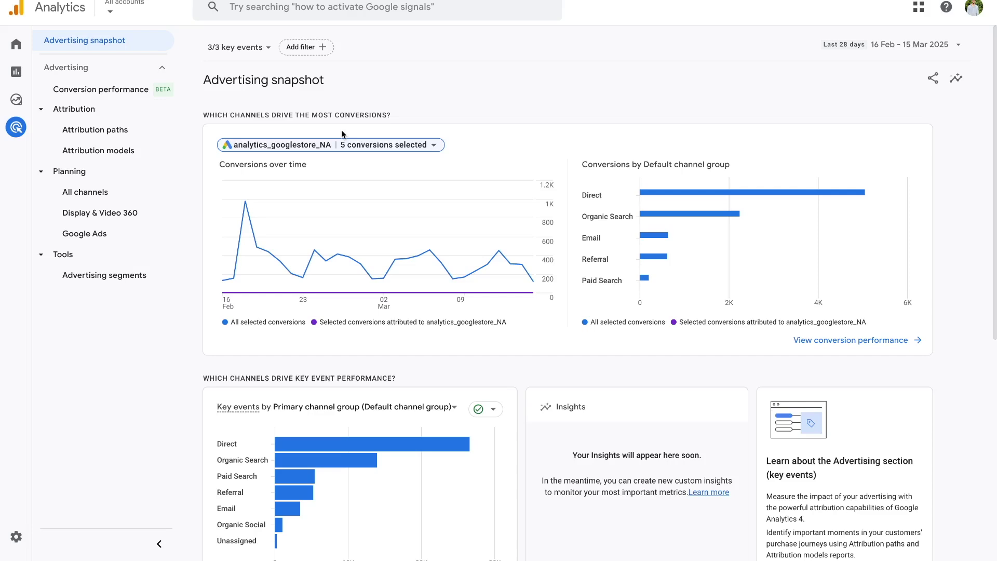
mouse_move(19, 48)
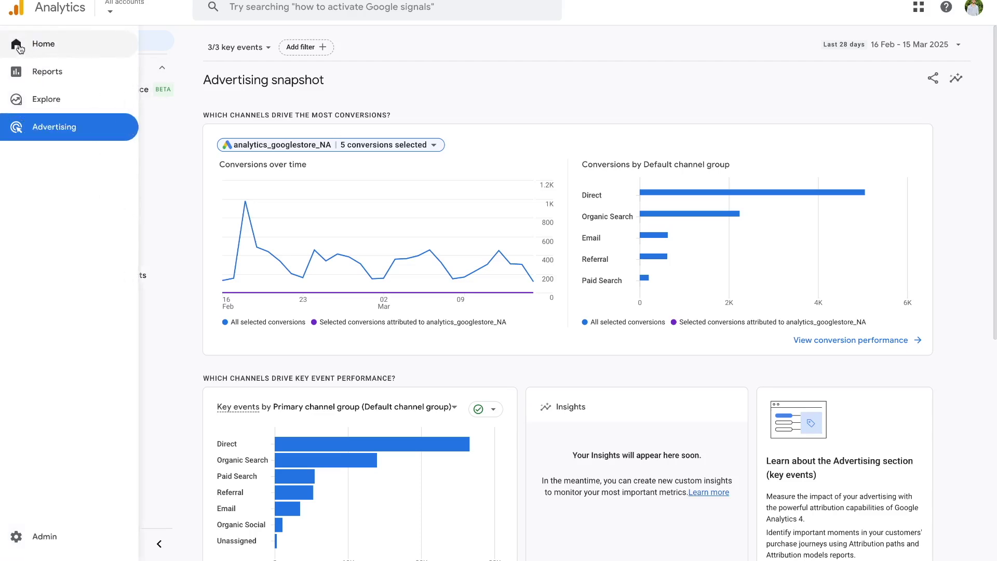
left_click(19, 47)
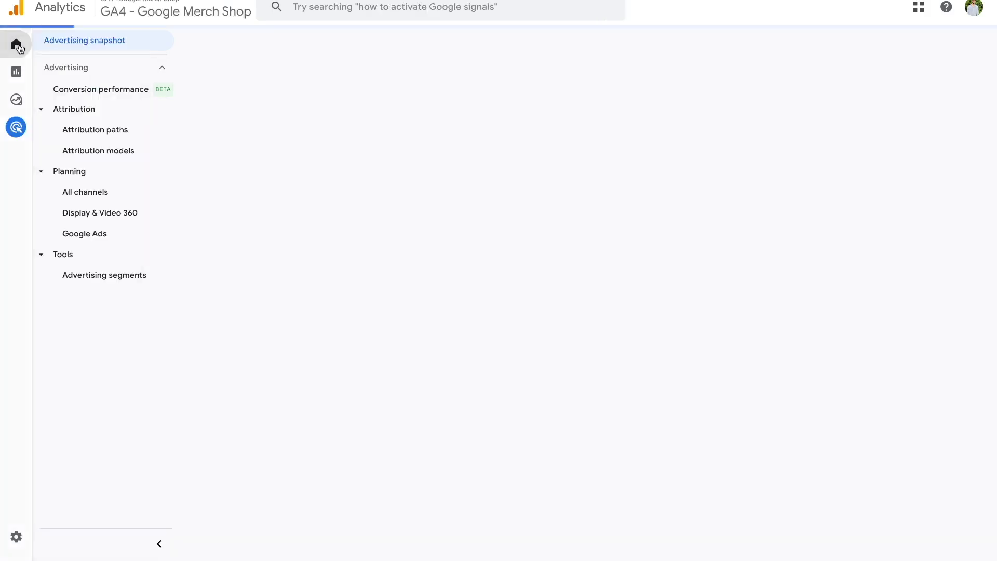